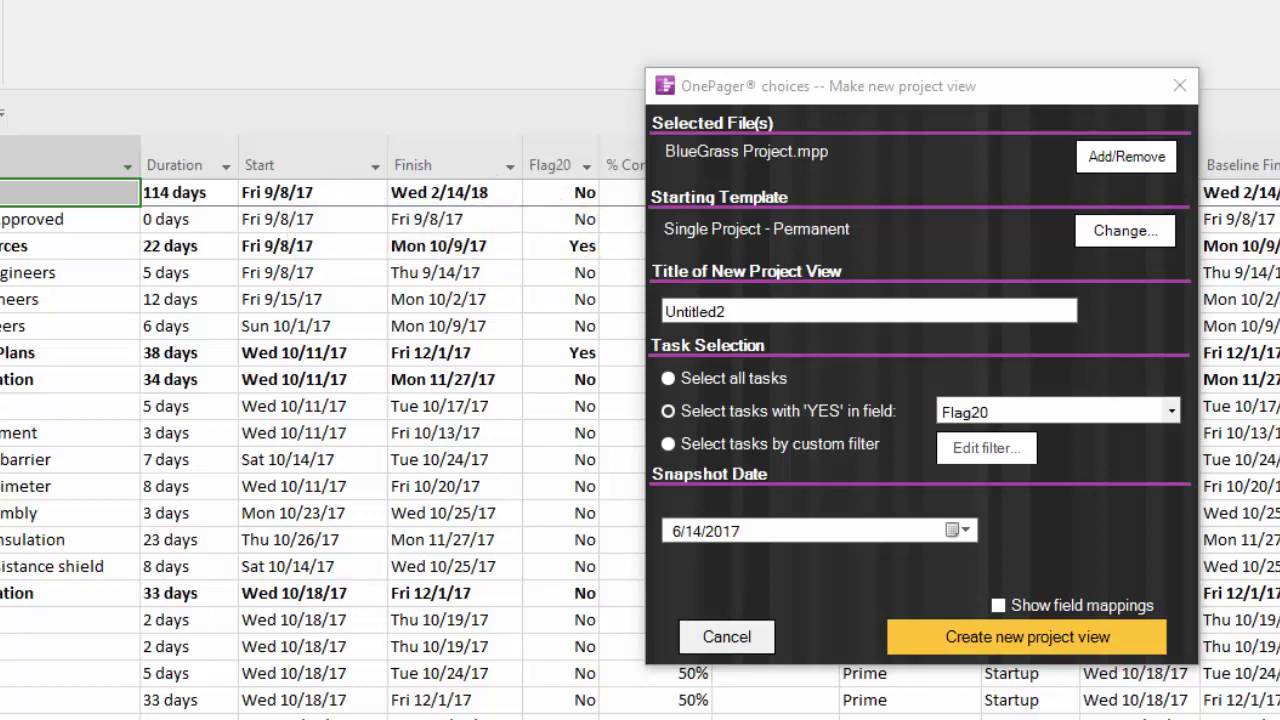
- Show the list of starting templates for the new BlueGrass Project view
click(1133, 231)
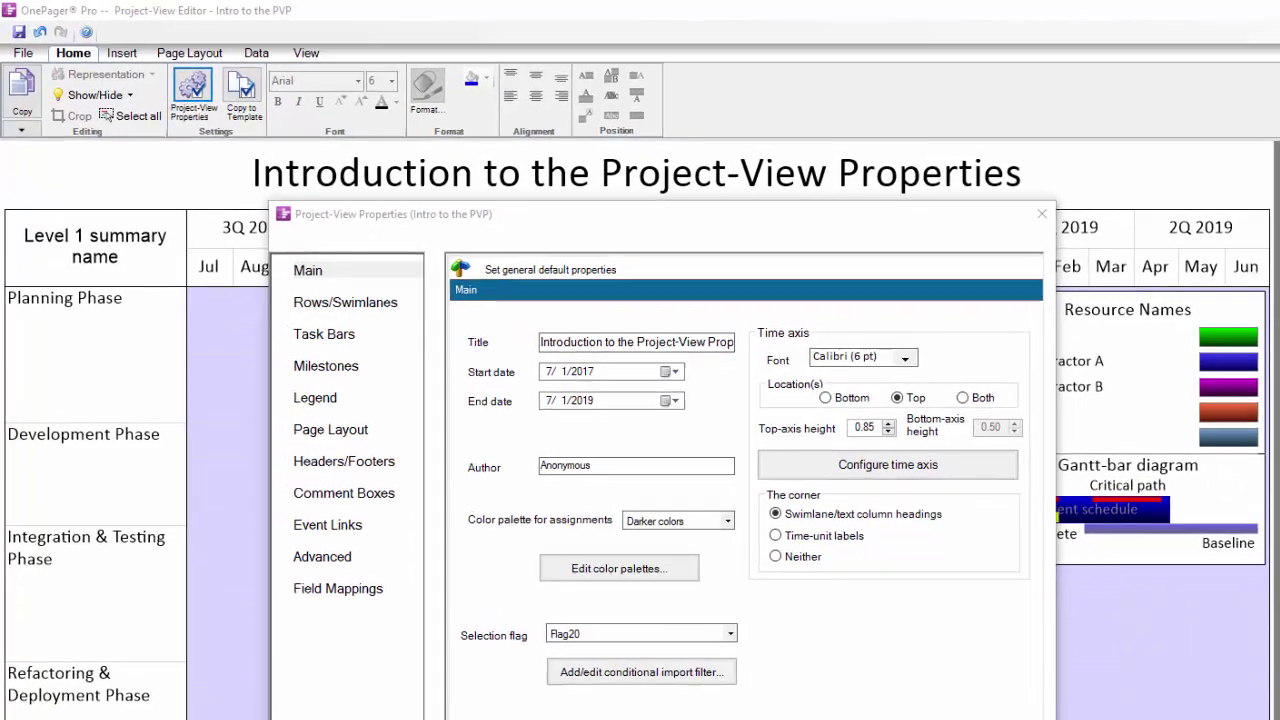
- Cancel the Project-View Properties dialog without applying any changes
click(722, 686)
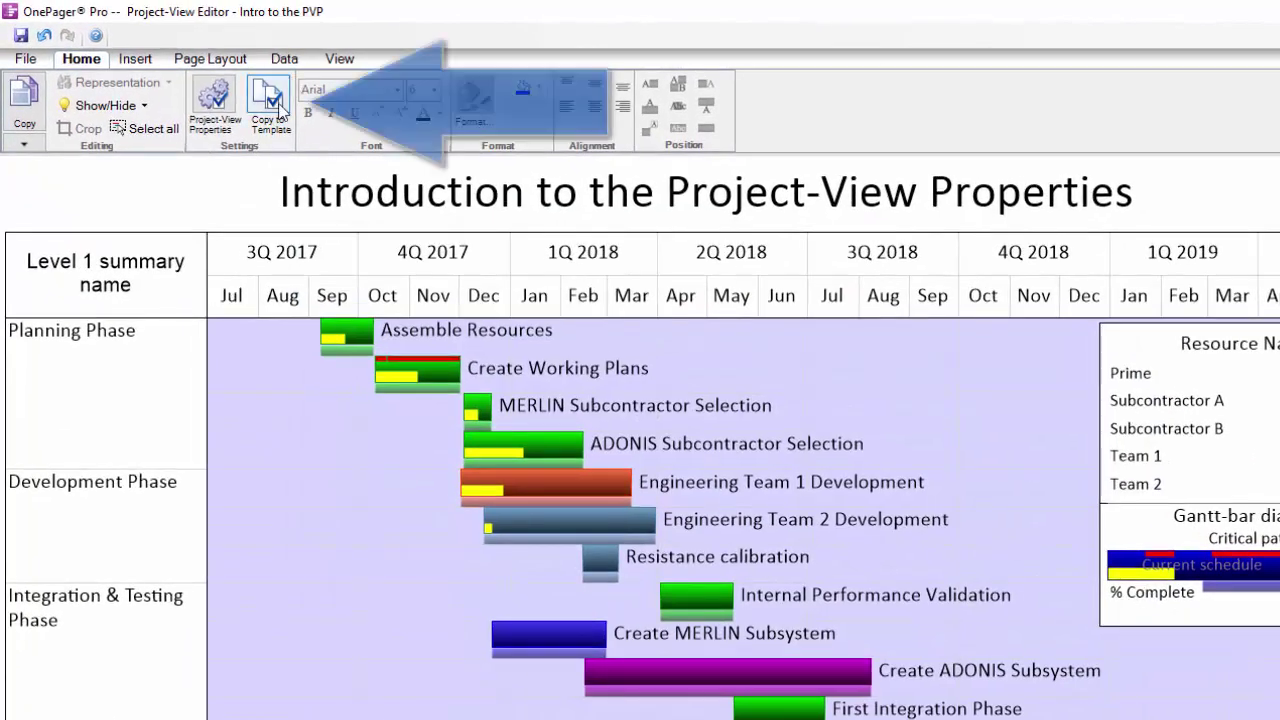
- Start exporting the view with Copy to Template and move the export window aside
click(265, 100)
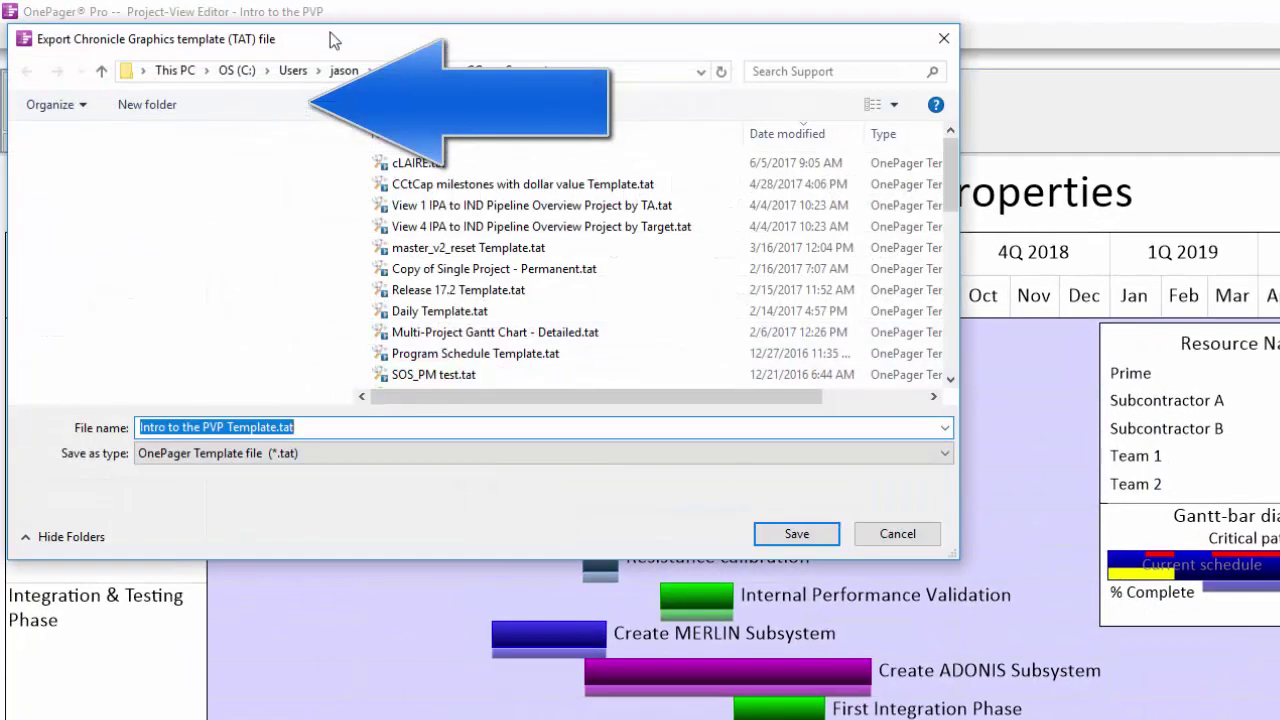
drag(330, 32, 550, 154)
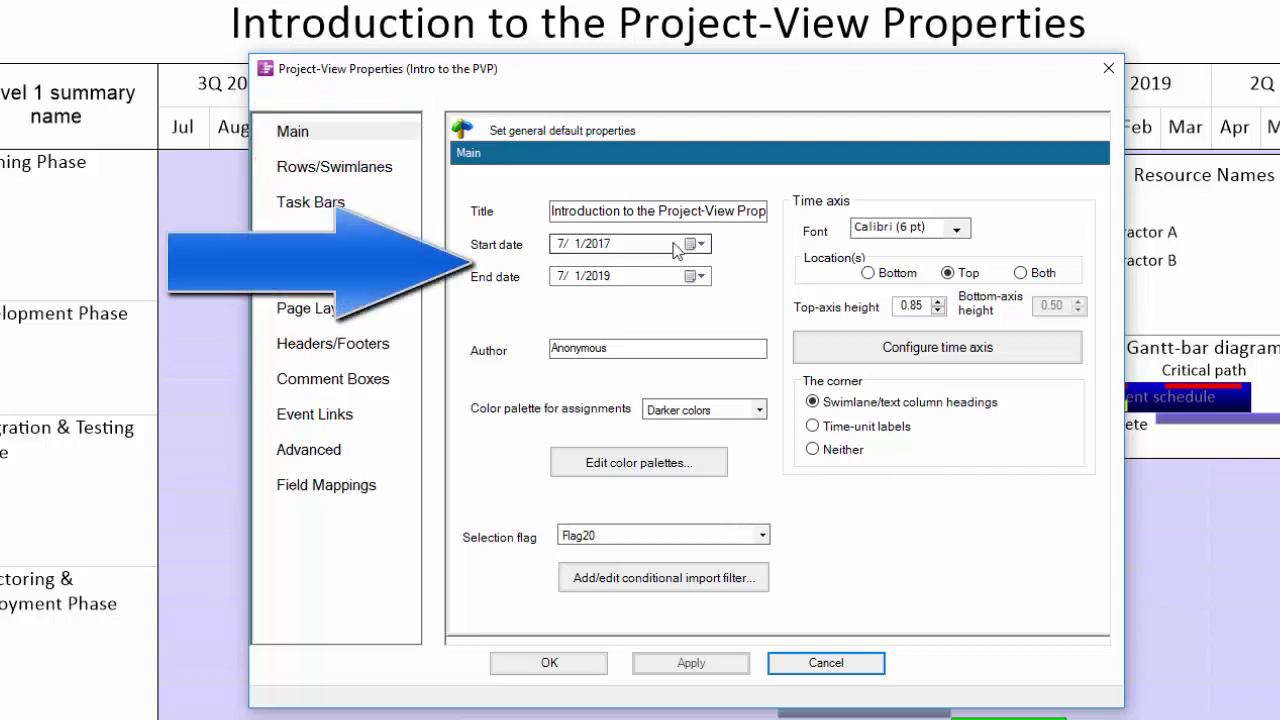
- Check the start date calendar and advanced time-axis settings, leaving both unchanged
click(700, 243)
click(745, 249)
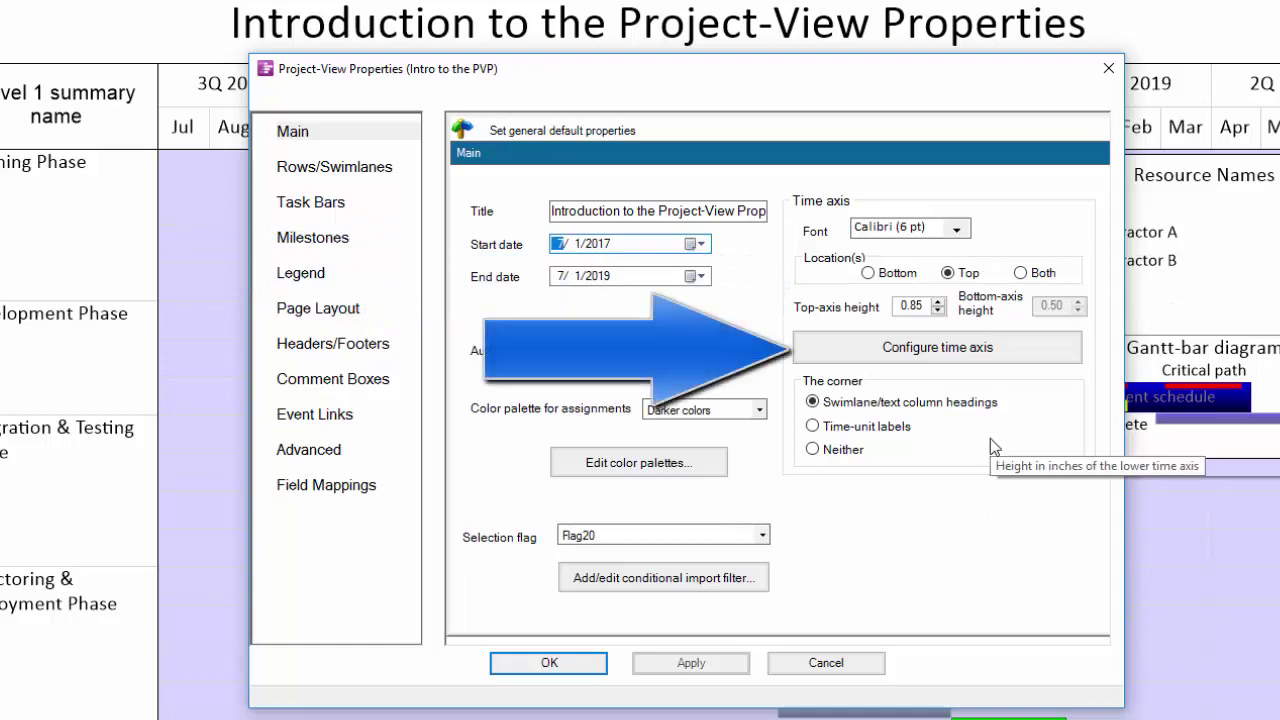
click(1056, 362)
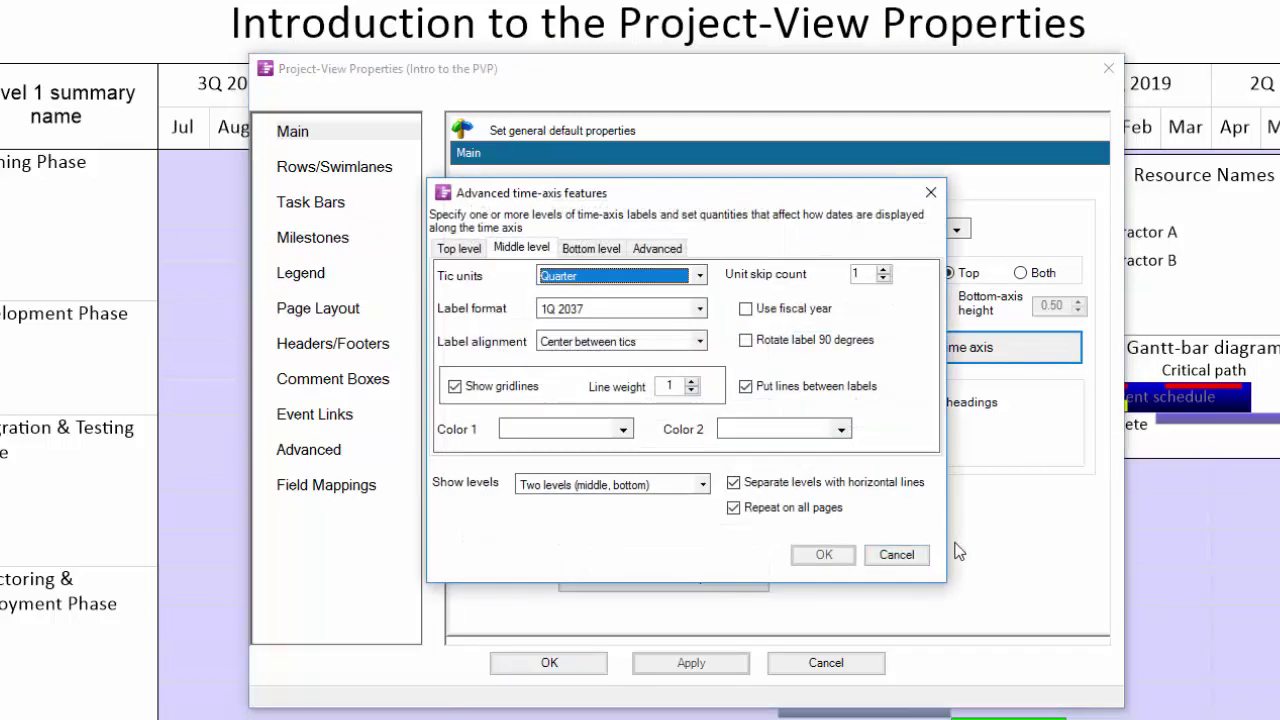
click(896, 555)
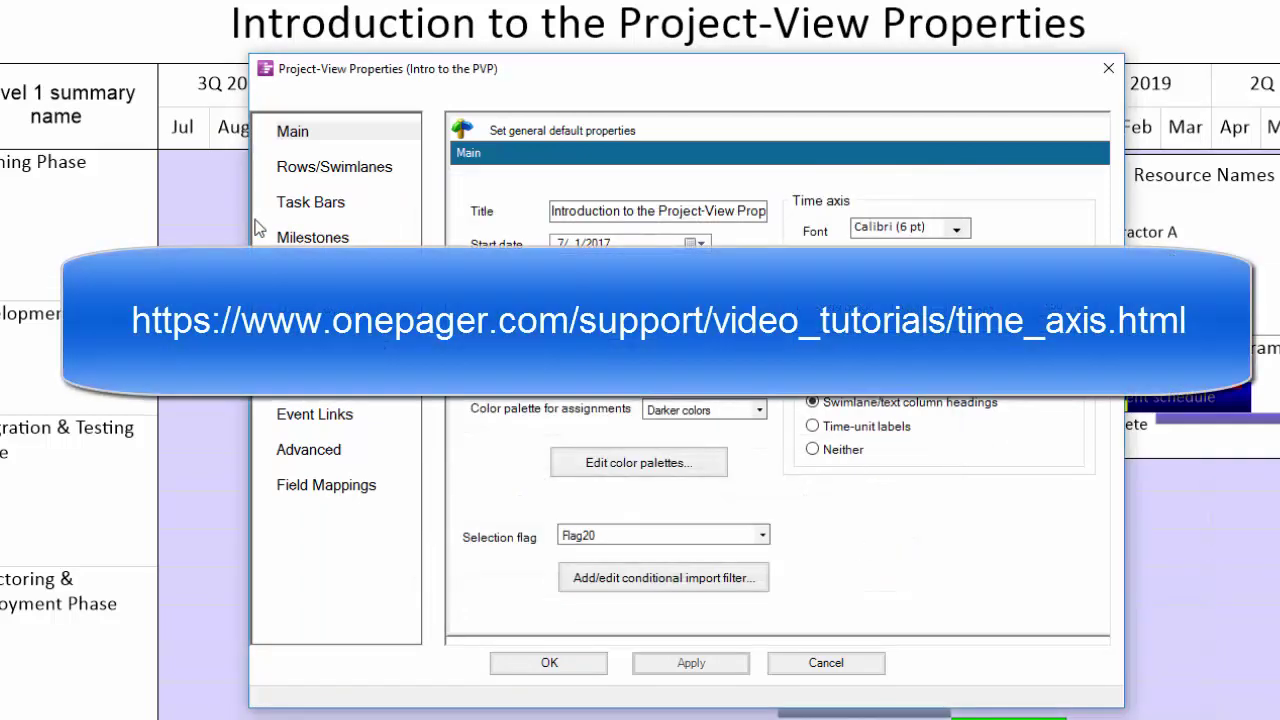
click(318, 175)
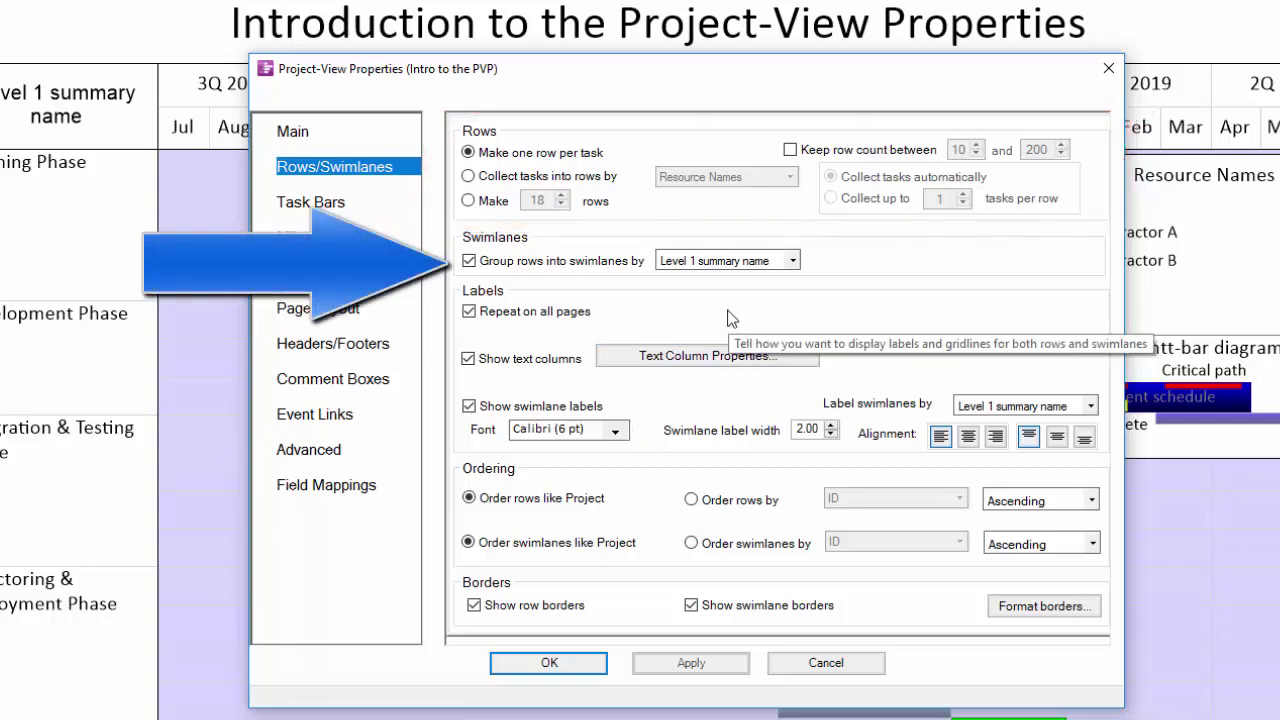
click(794, 261)
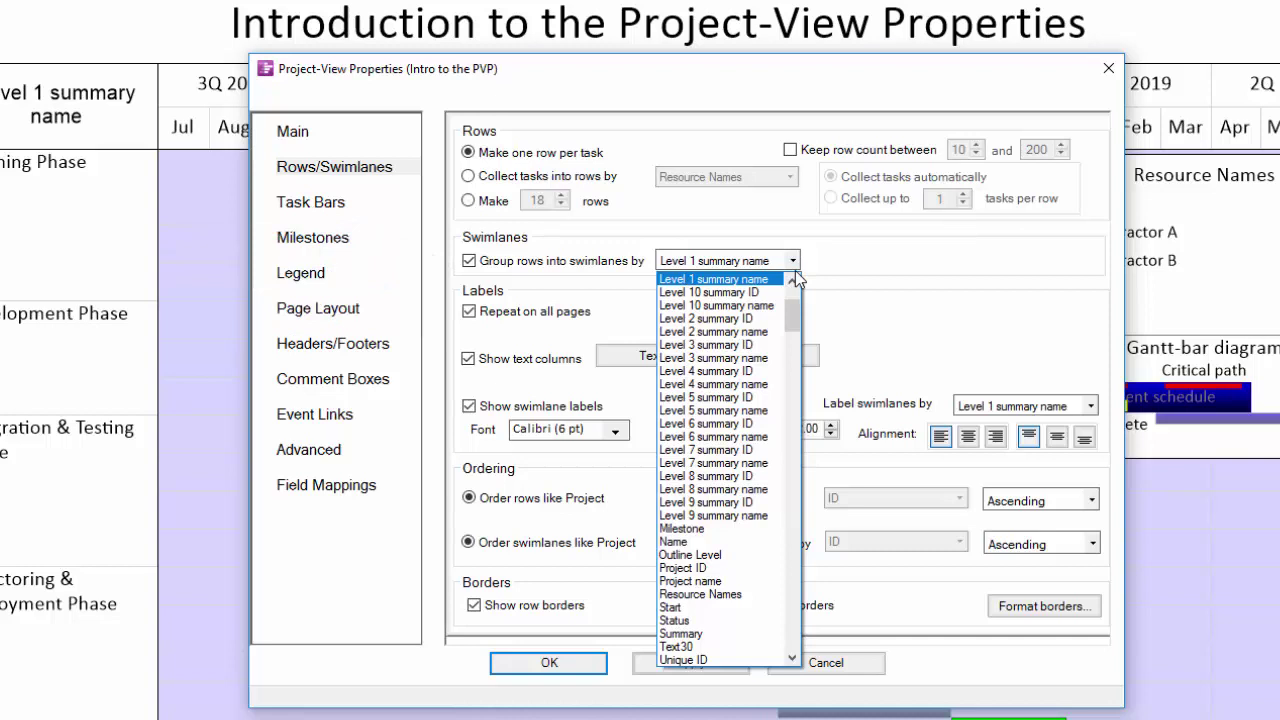
click(796, 270)
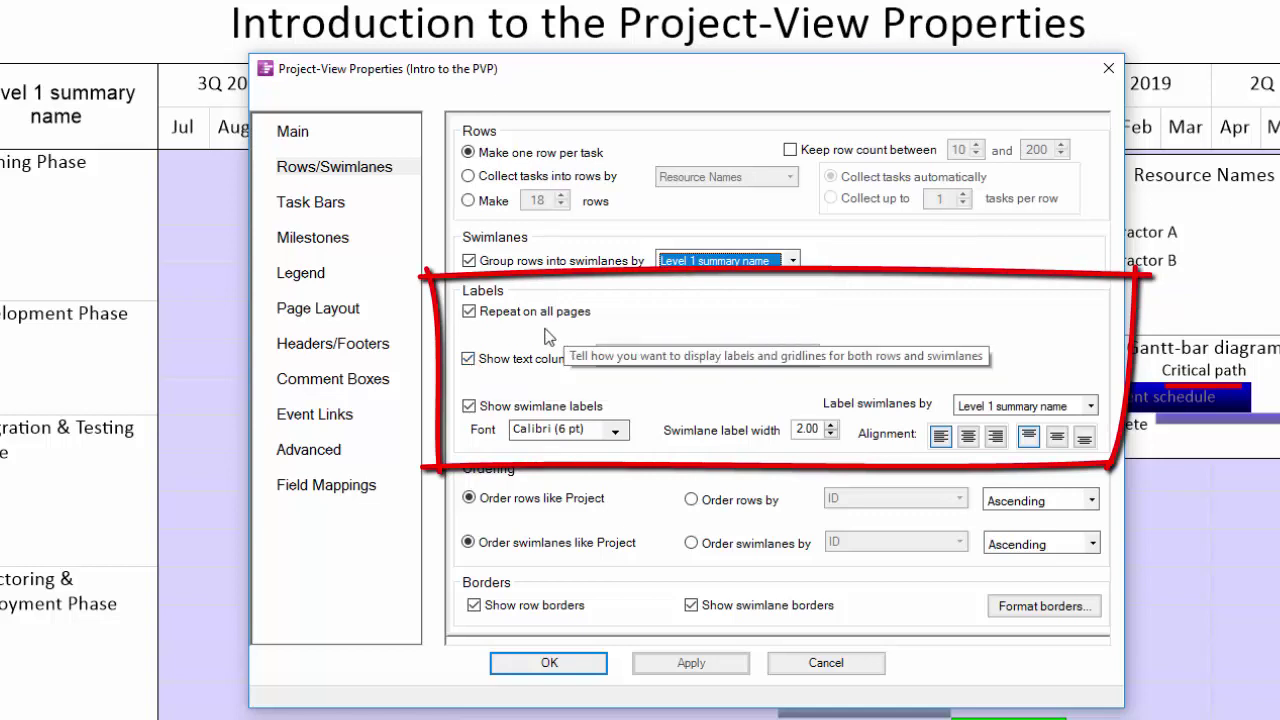
click(467, 357)
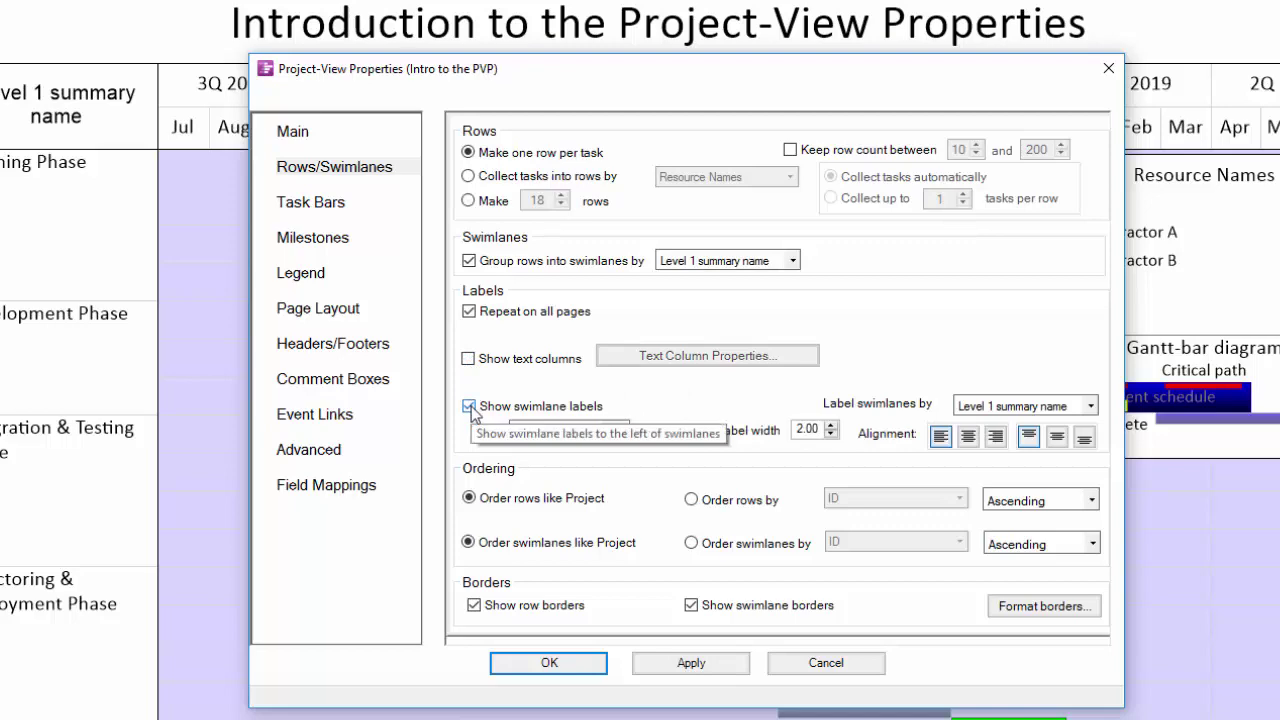
click(469, 407)
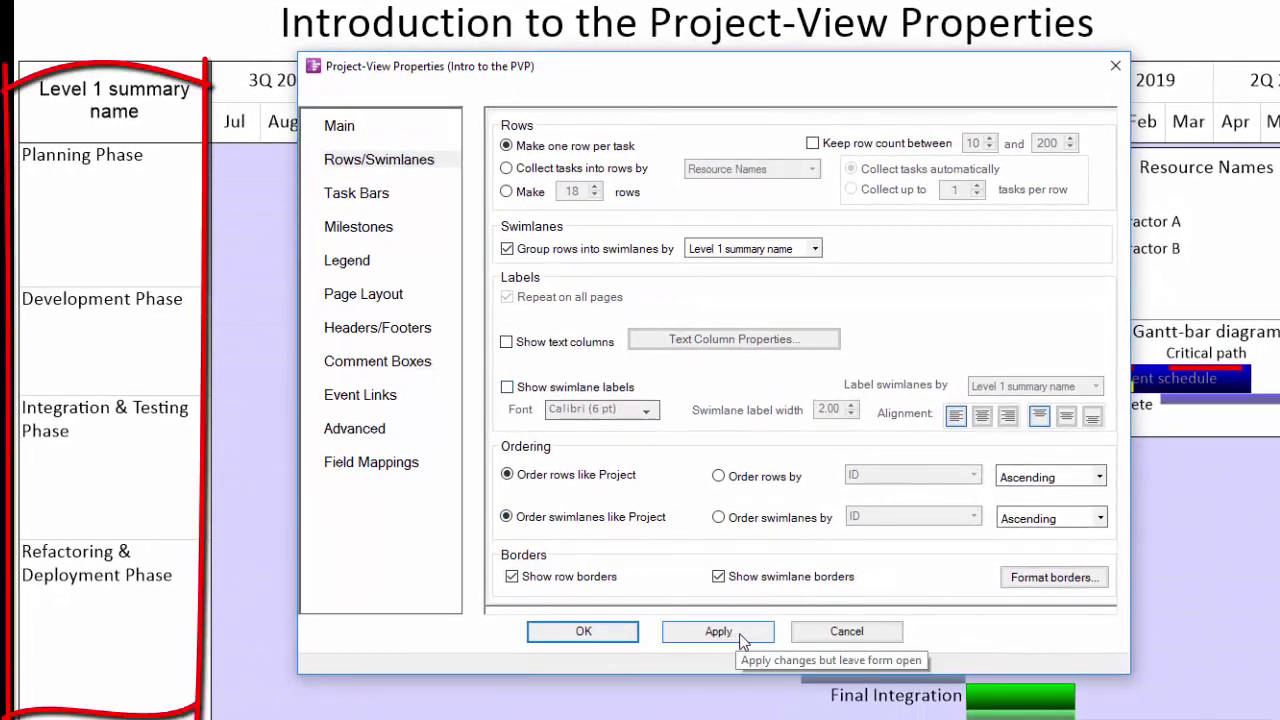
click(741, 641)
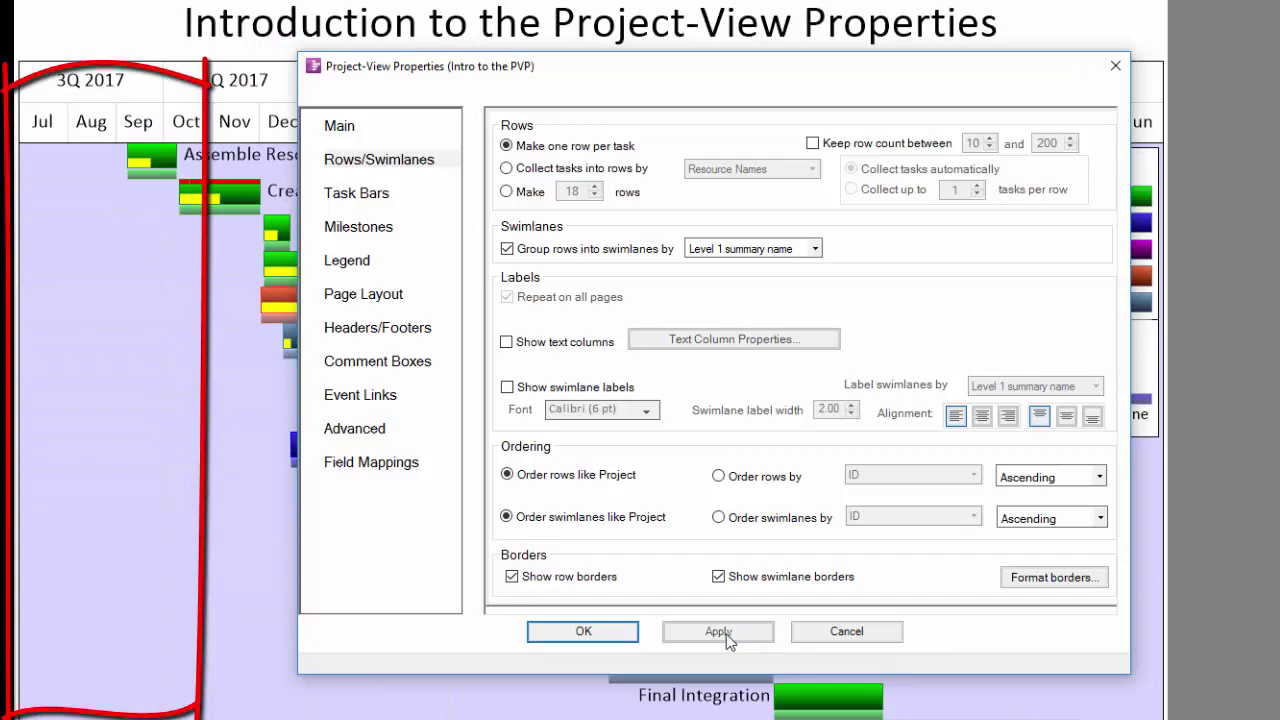
click(506, 342)
click(507, 387)
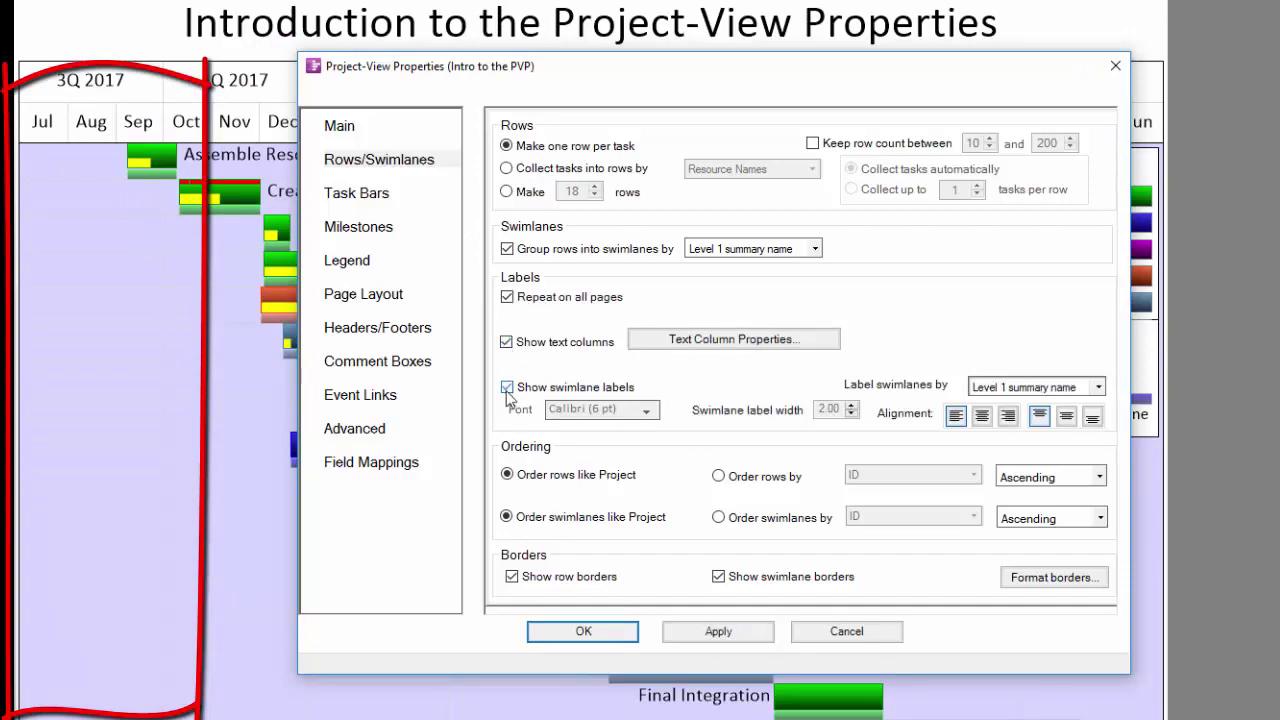
click(718, 631)
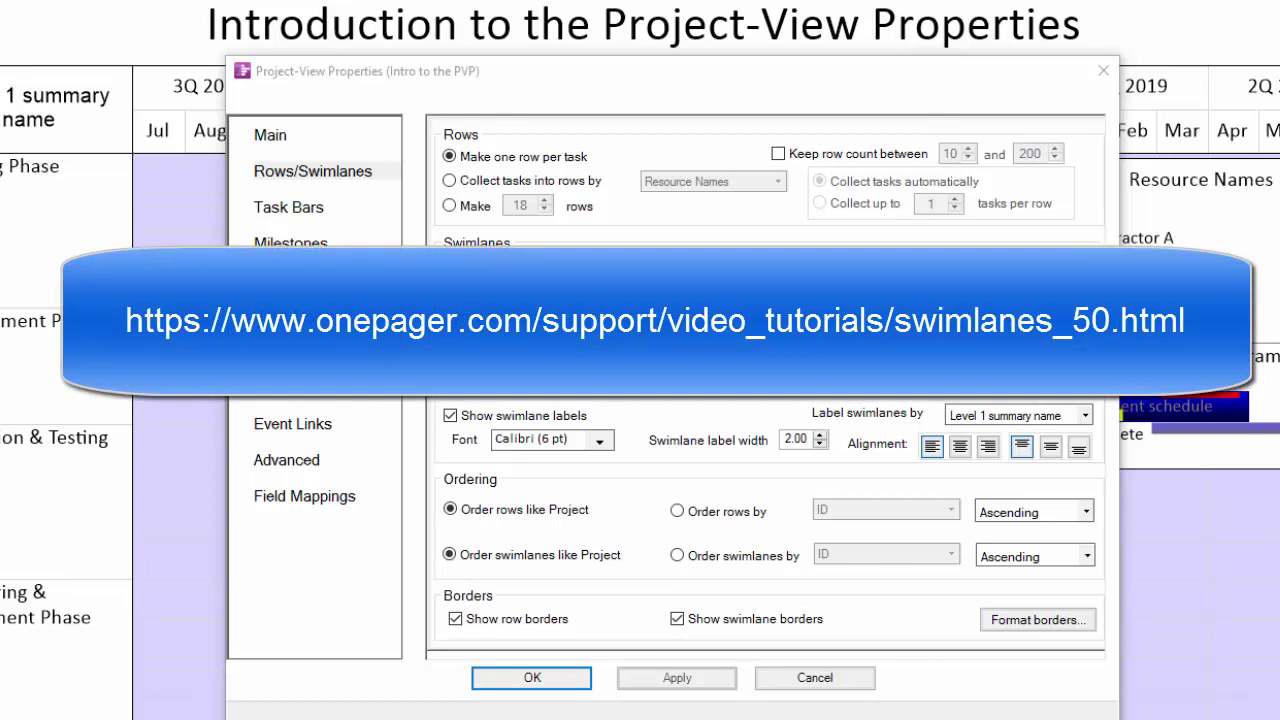
- Compare Task Bars and Milestones, toggling Mirror format settings on and back off
click(290, 208)
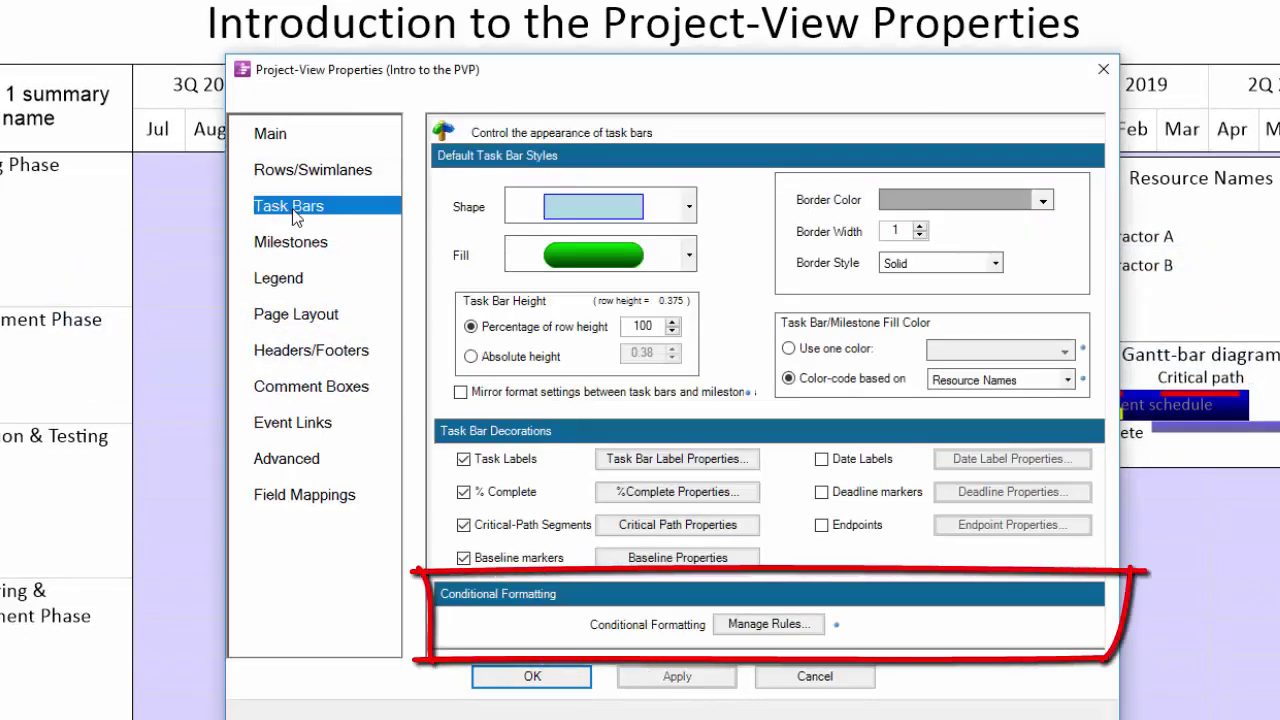
click(292, 245)
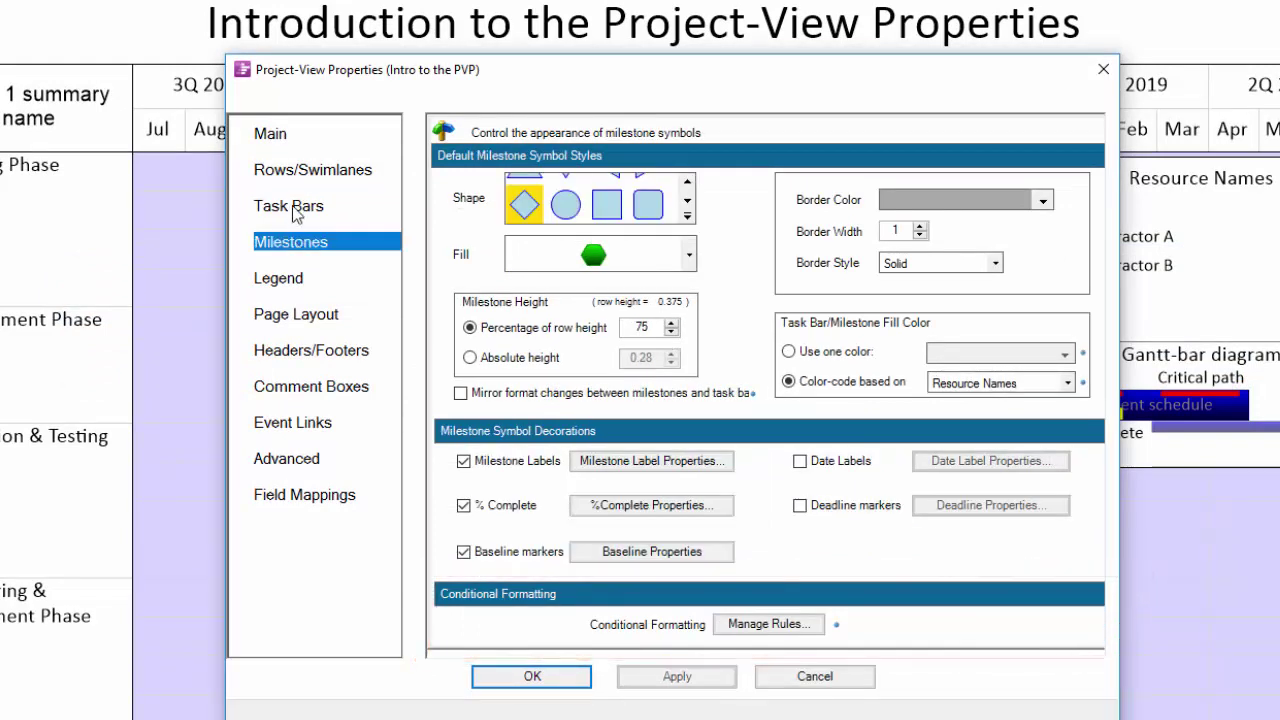
click(293, 208)
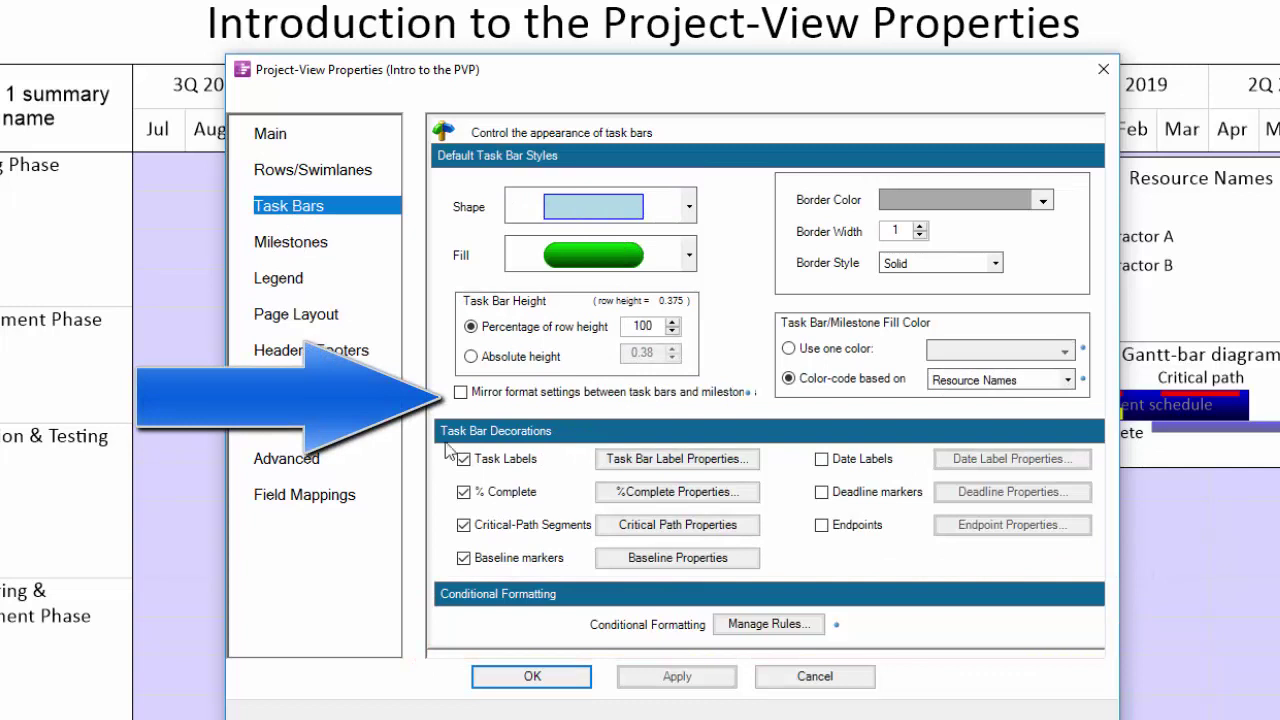
click(460, 396)
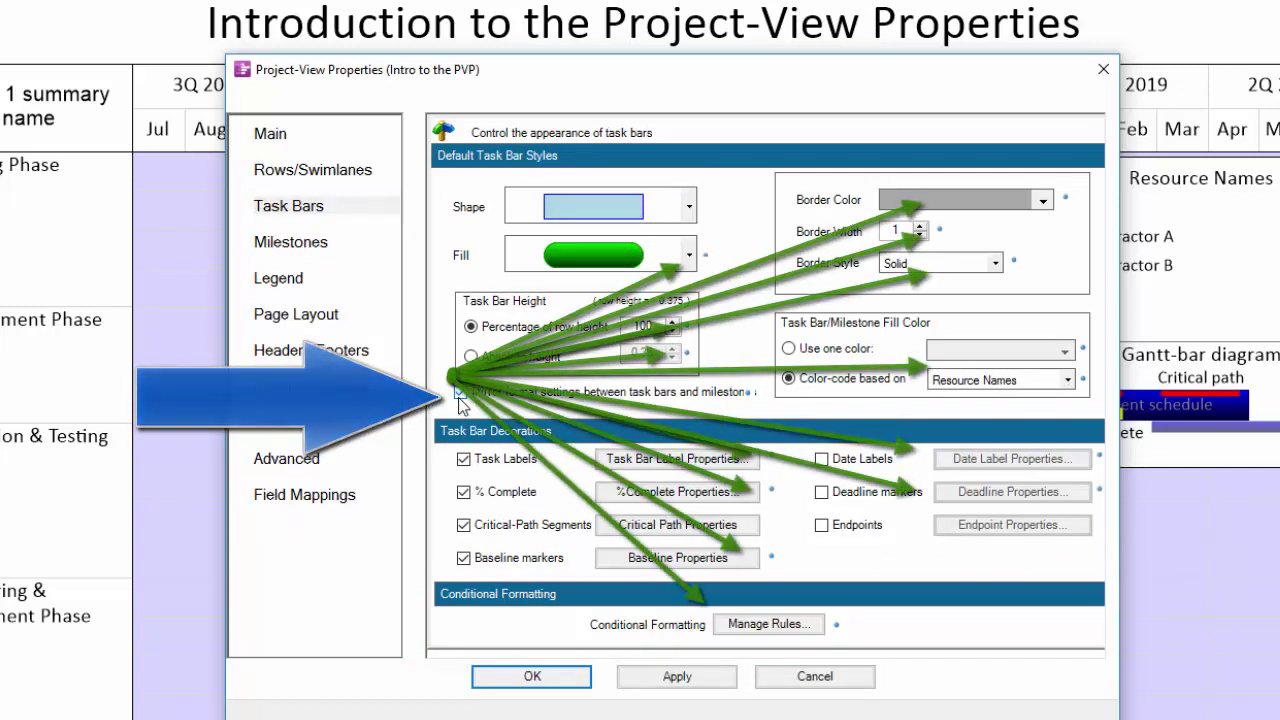
click(461, 396)
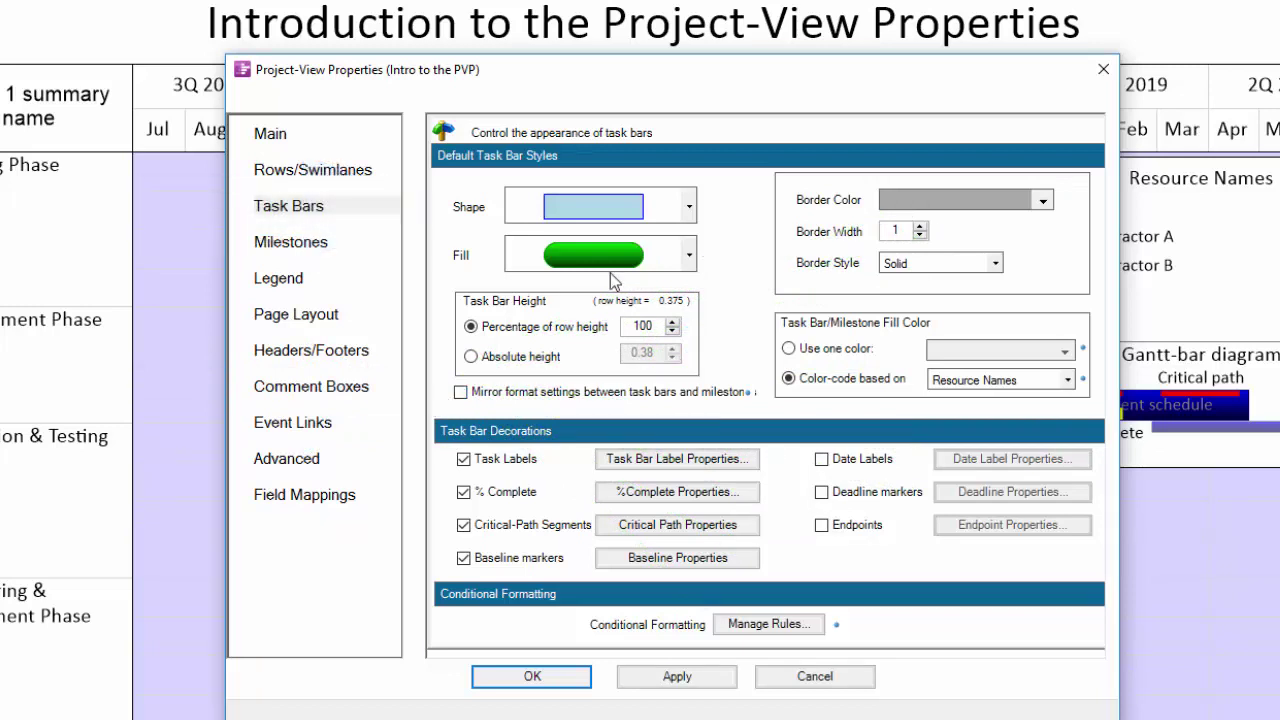
- Review the task bar Shape and Fill choices, keeping both unchanged
click(689, 206)
click(741, 198)
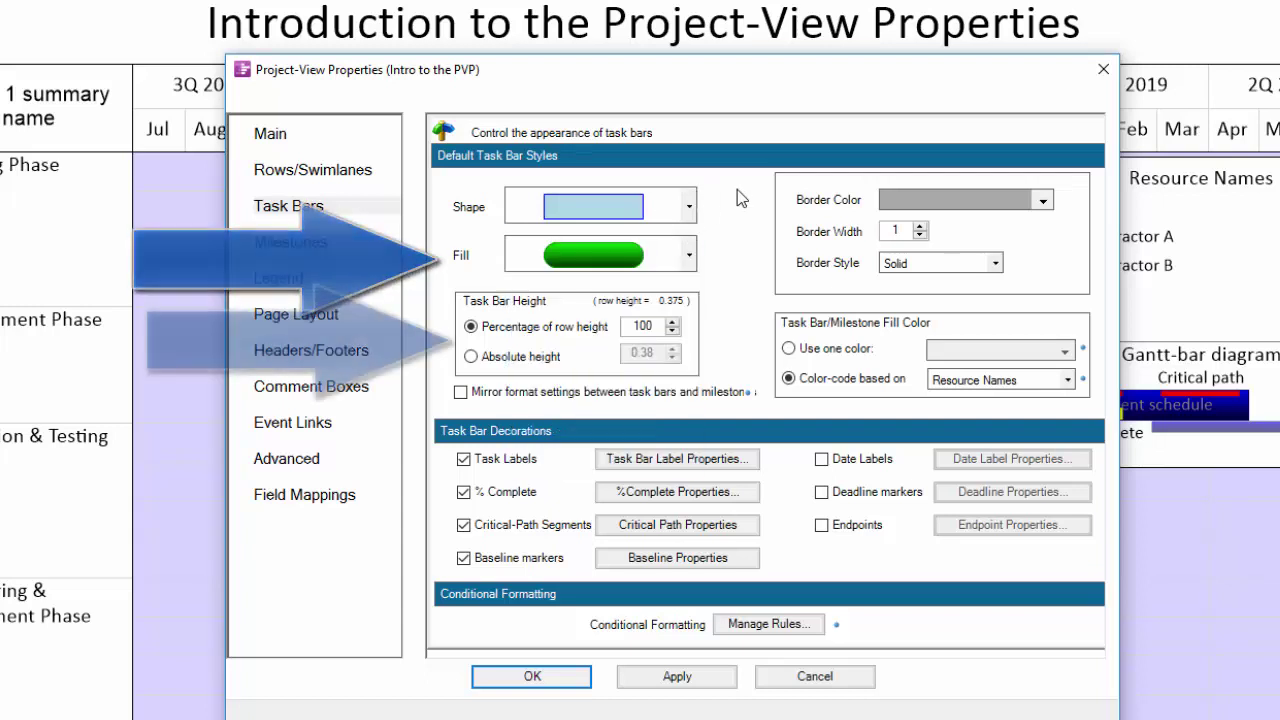
click(689, 255)
click(738, 250)
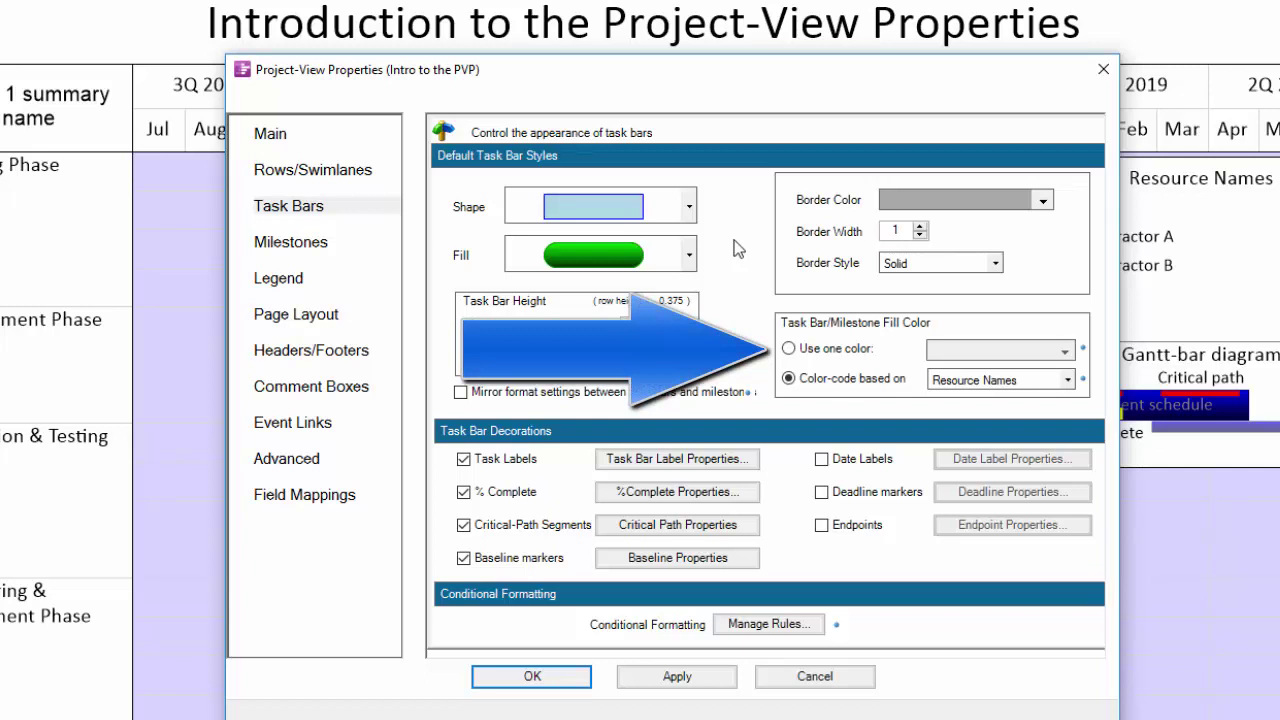
click(1073, 381)
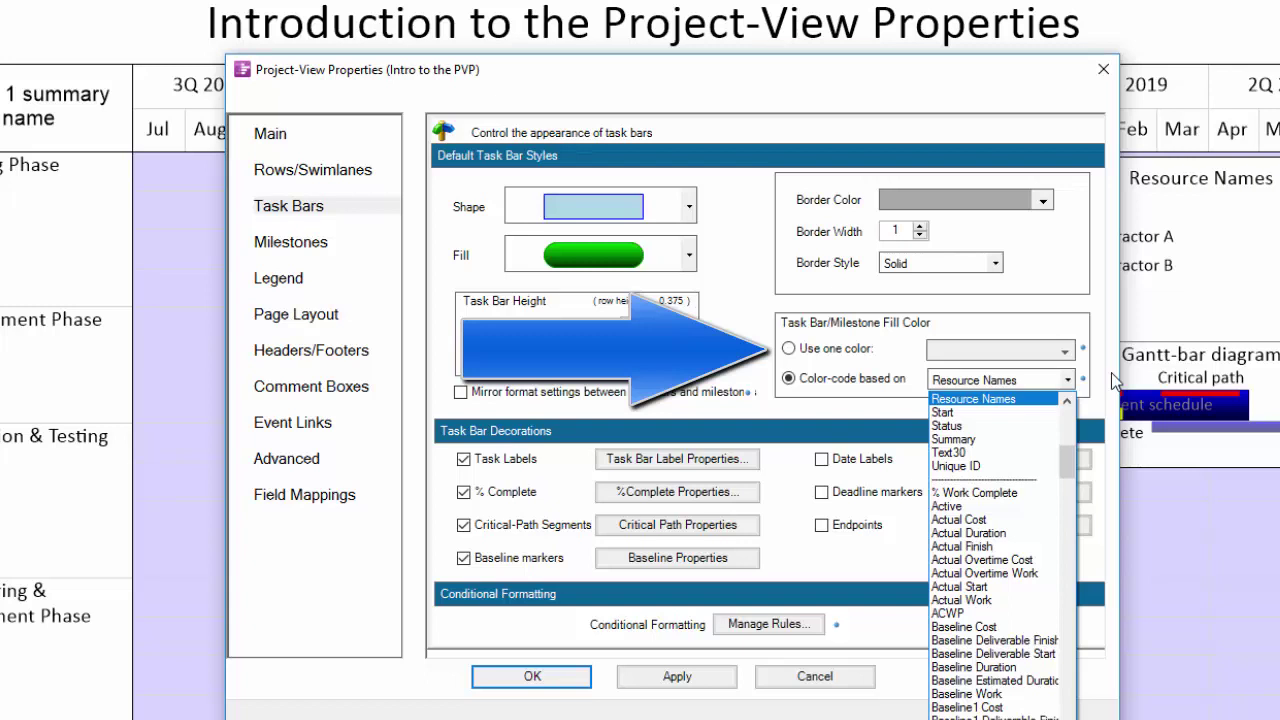
key(Escape)
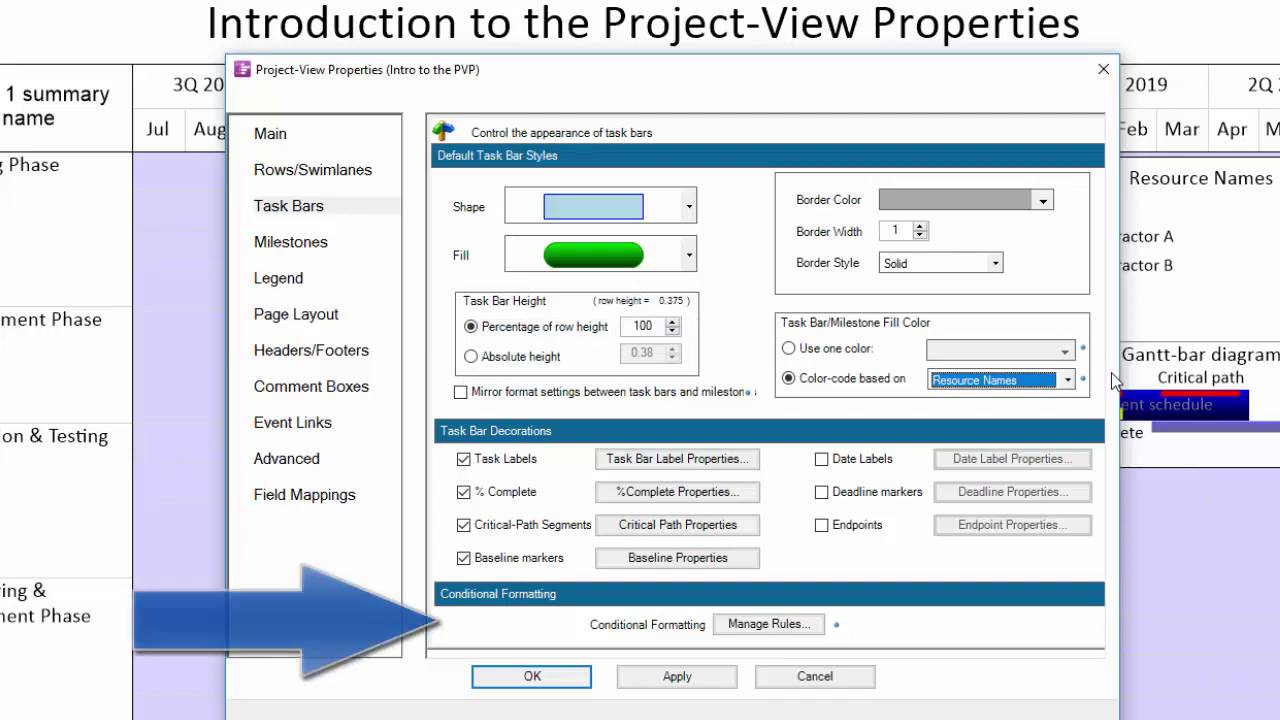
- Add a trial conditional formatting rule, browse its Field list, then cancel it
click(775, 624)
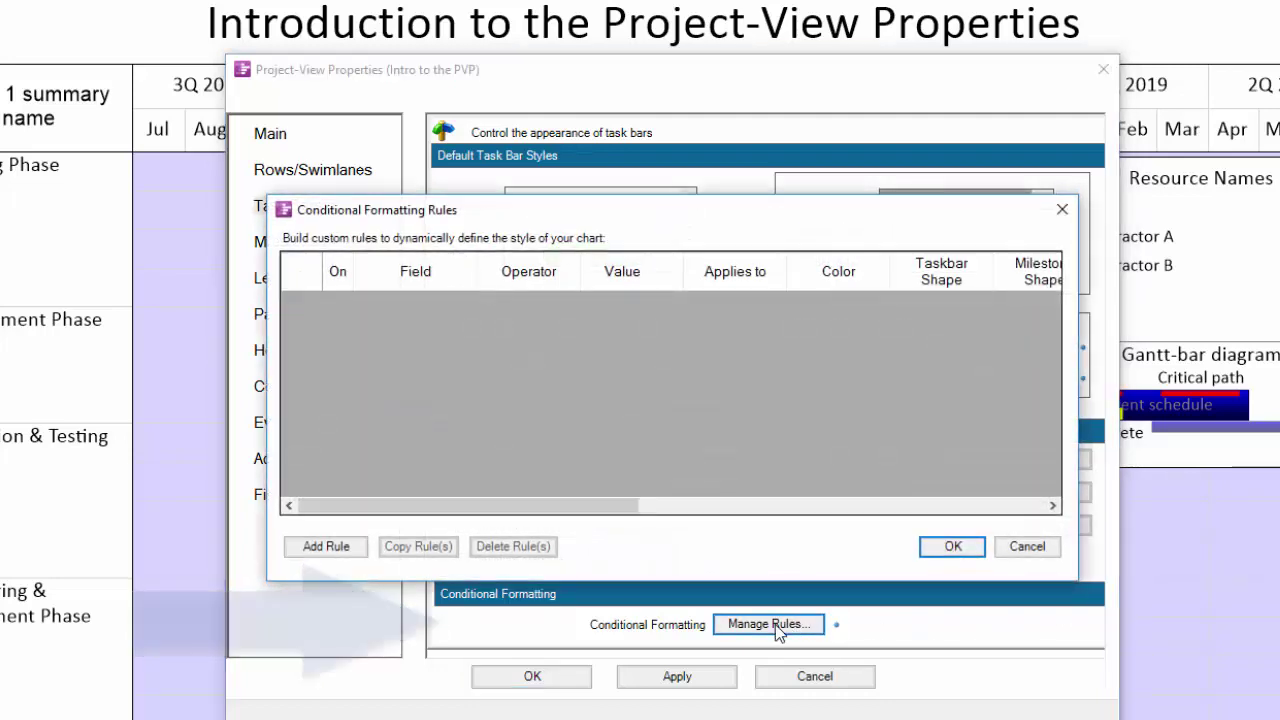
click(318, 545)
click(466, 304)
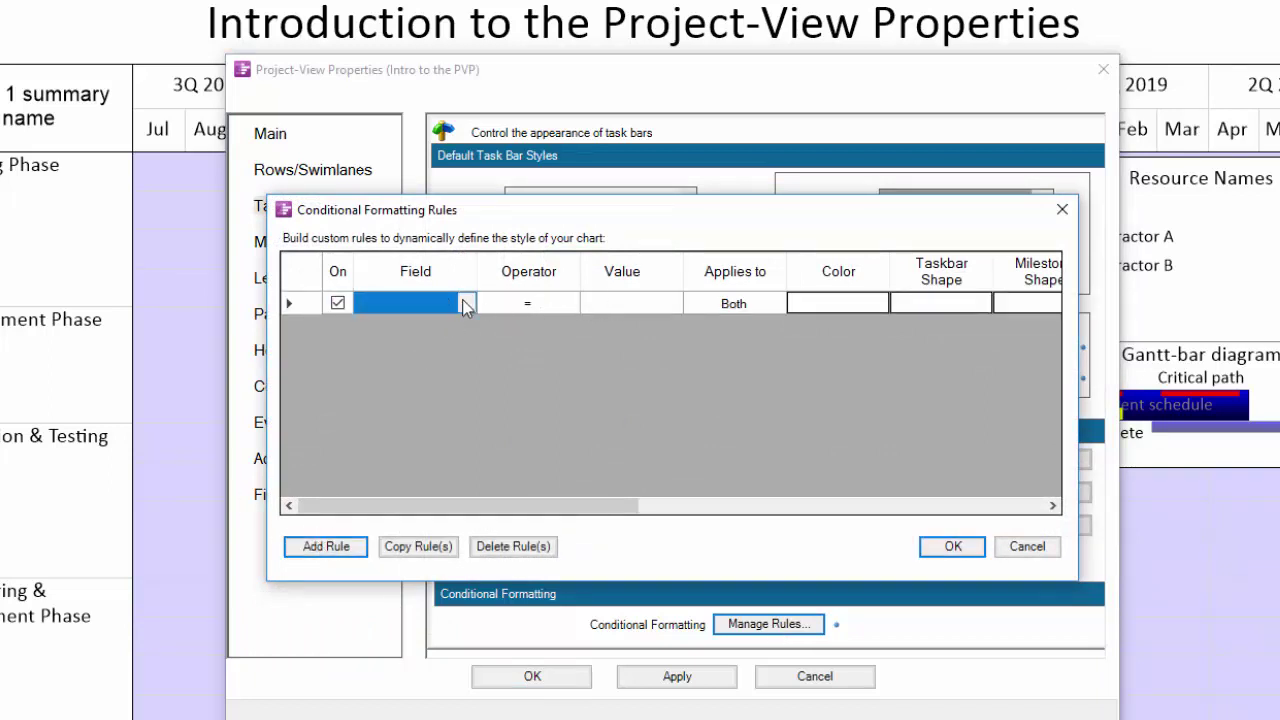
click(470, 306)
scroll(495, 340, down, 2)
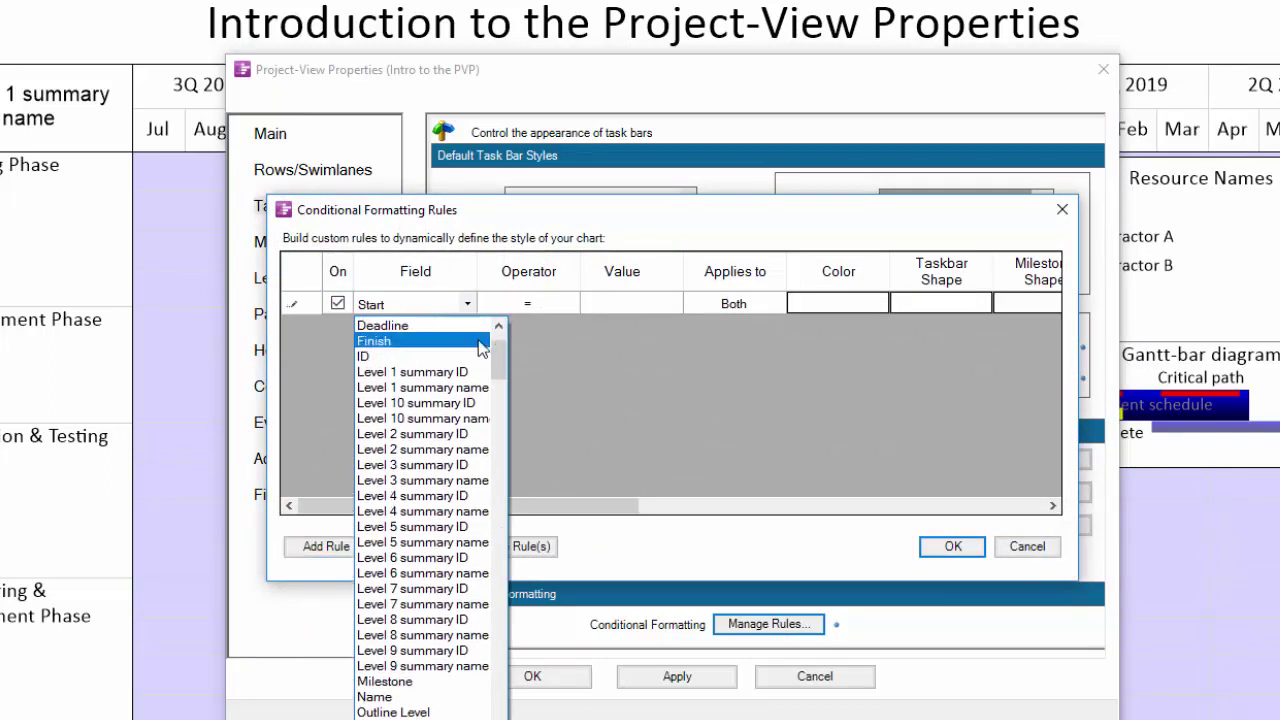
scroll(497, 358, down, 4)
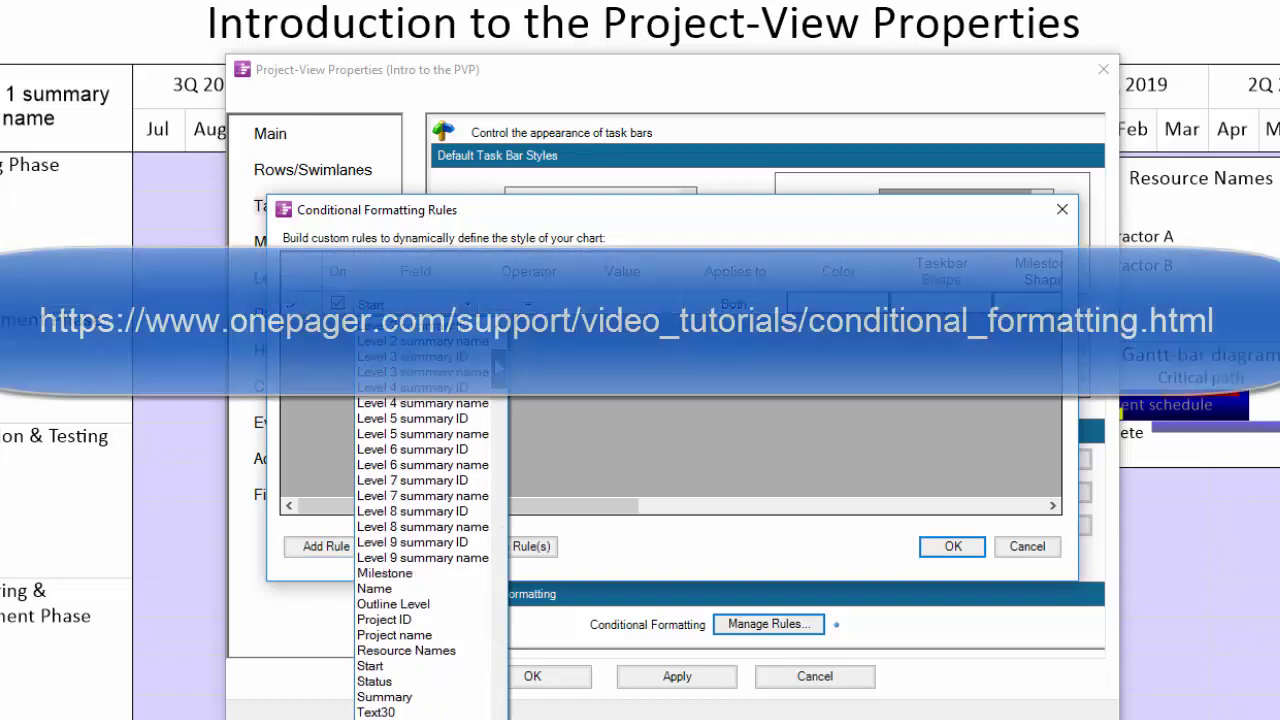
click(840, 498)
click(1027, 547)
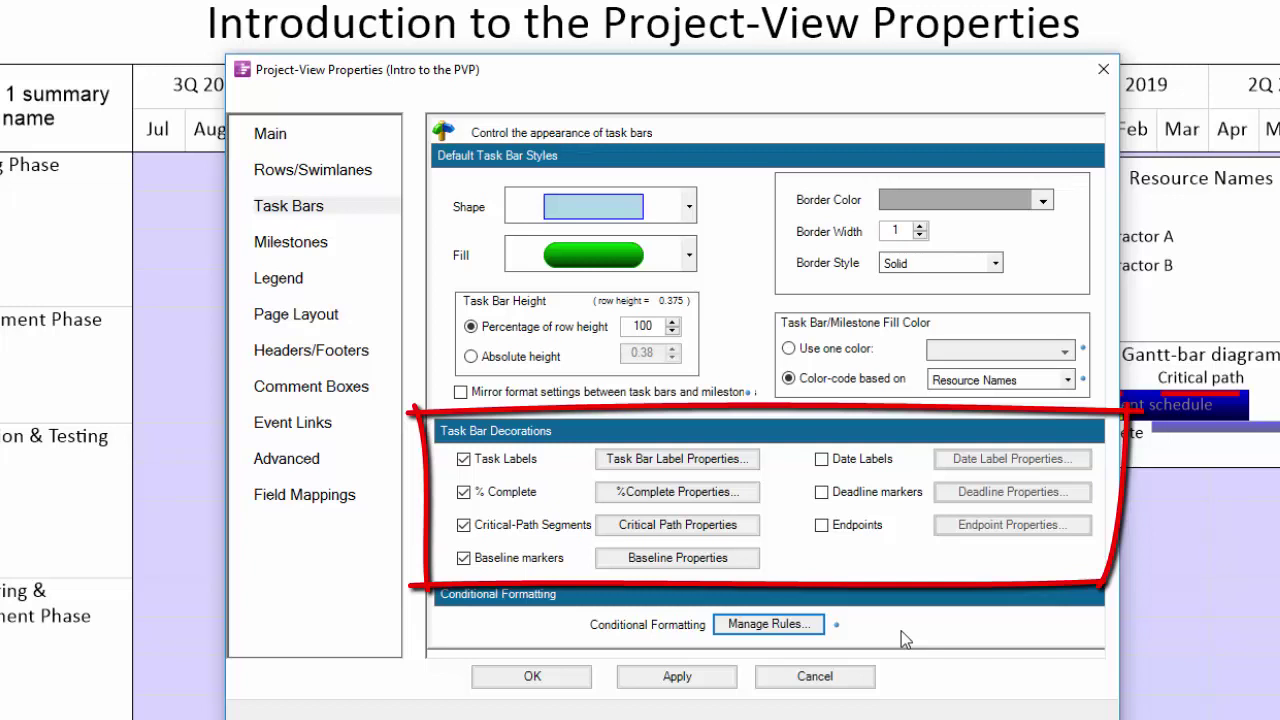
click(464, 558)
click(464, 558)
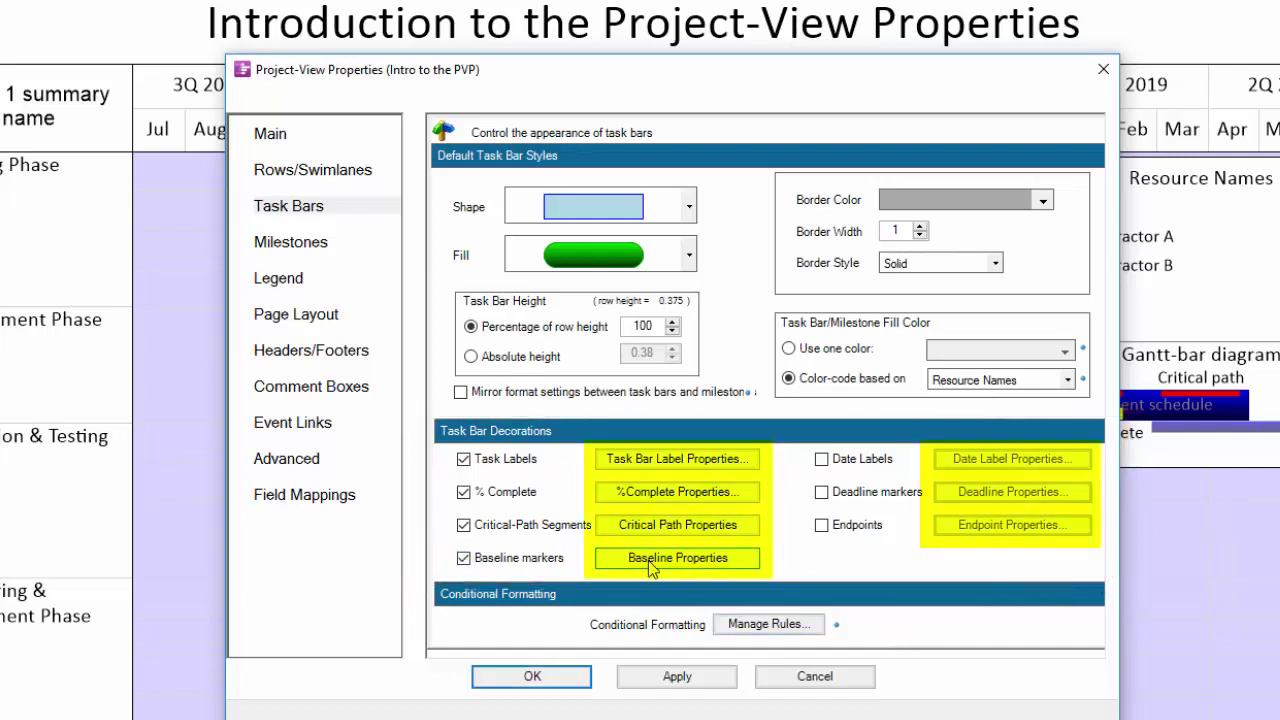
click(650, 562)
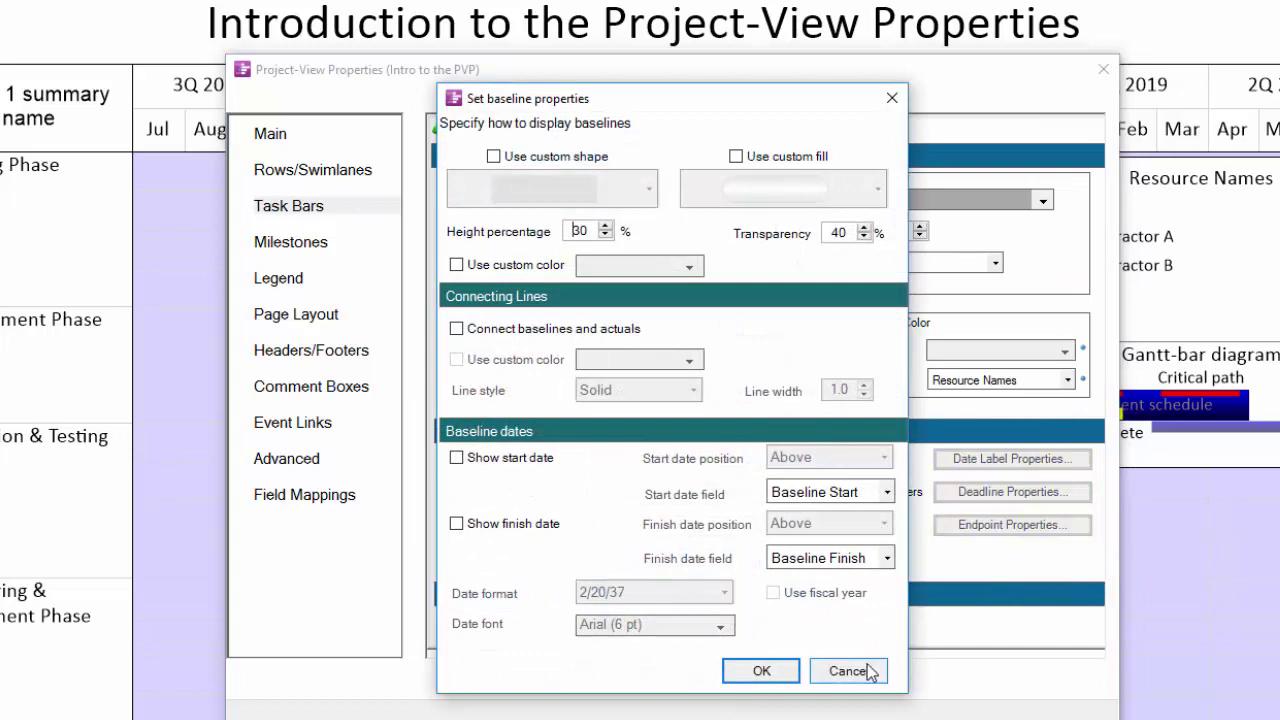
click(850, 672)
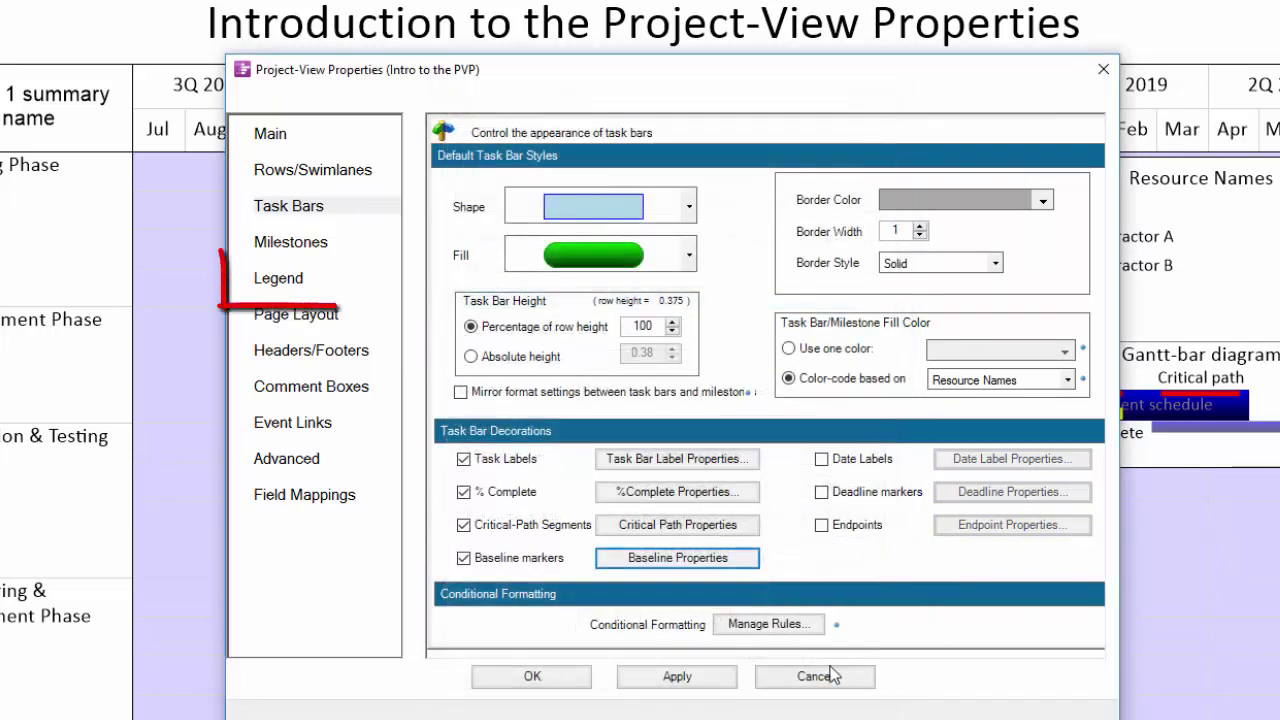
- Turn the legend's Gantt-bar diagram off and back on, then enable Freeze legend when updating
click(293, 281)
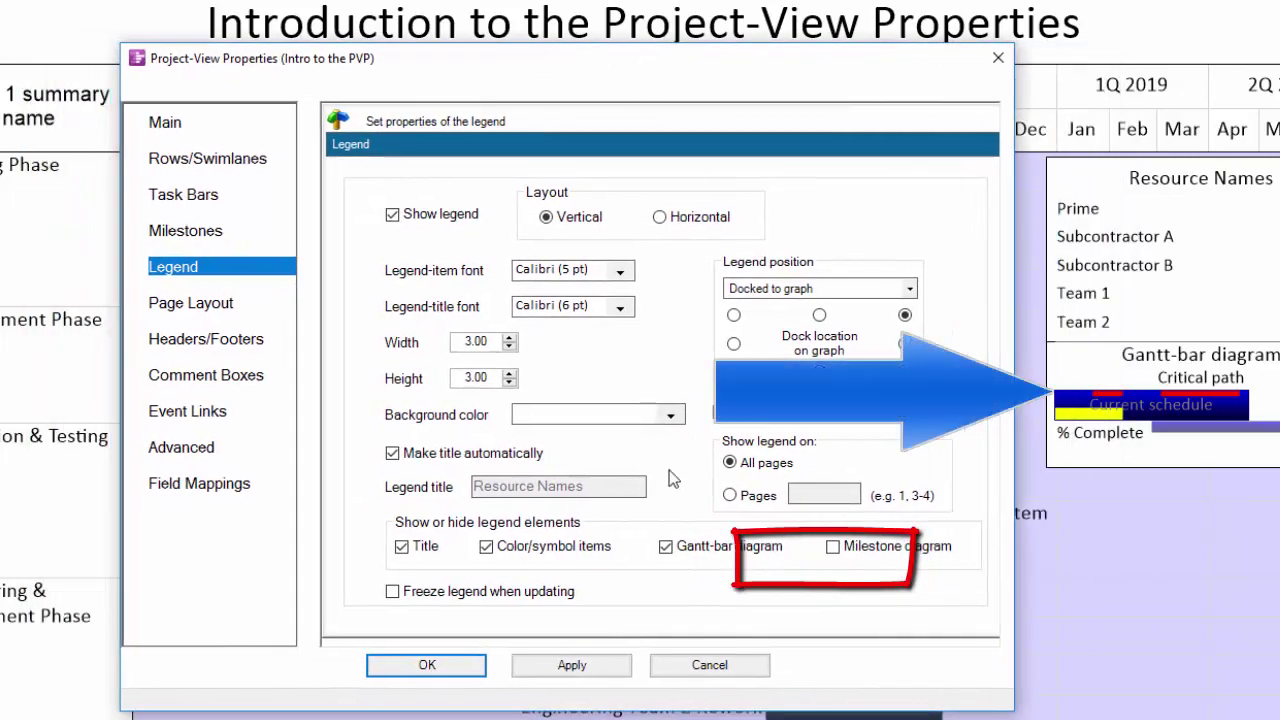
click(666, 546)
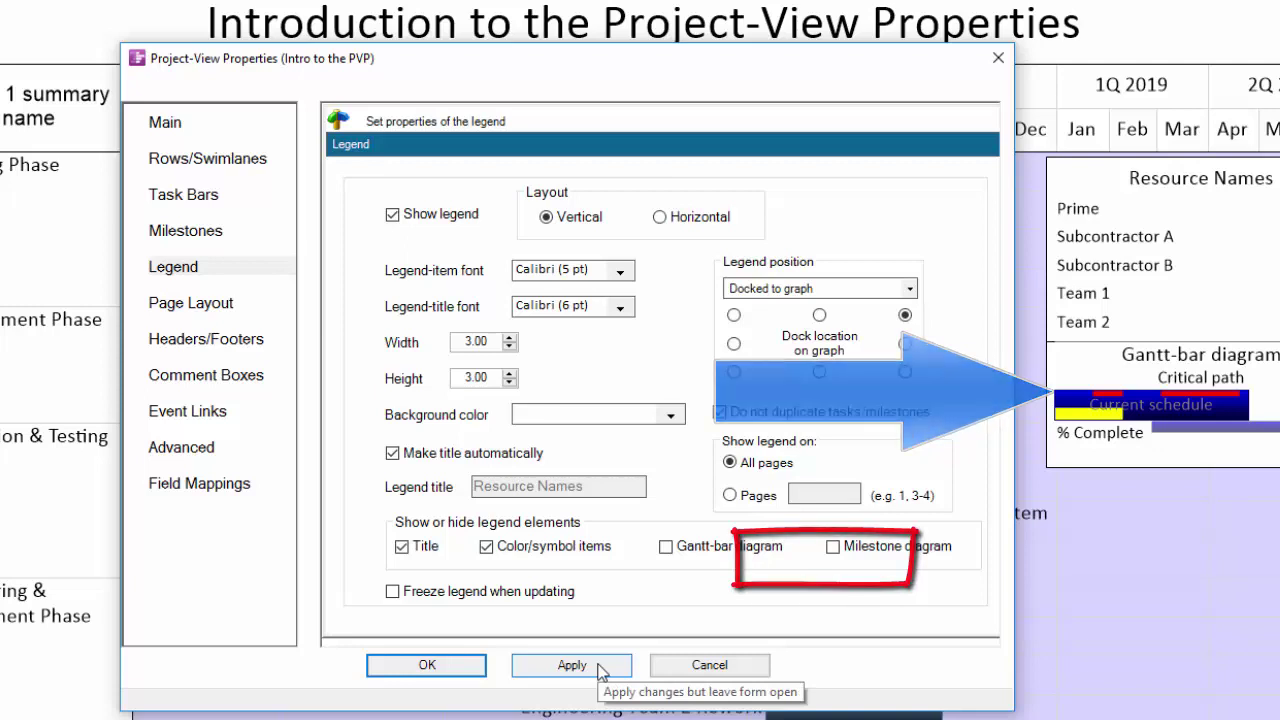
click(601, 670)
click(680, 551)
click(616, 667)
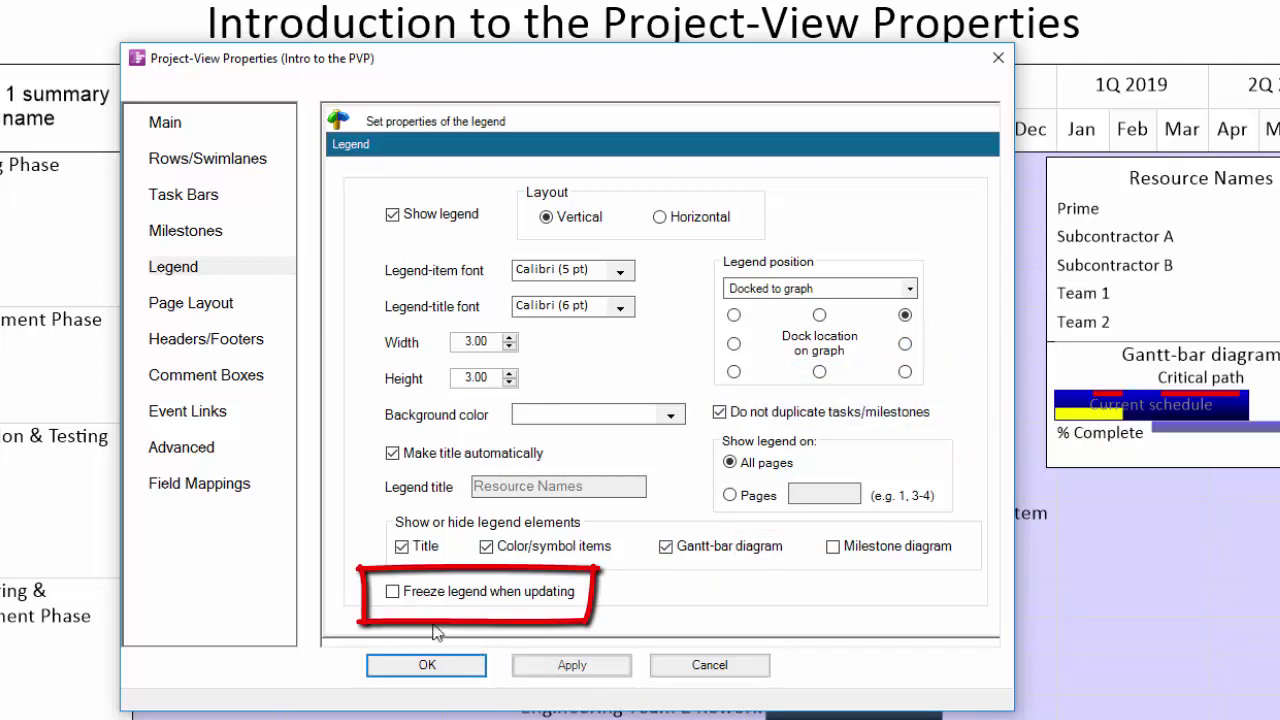
click(392, 592)
click(565, 665)
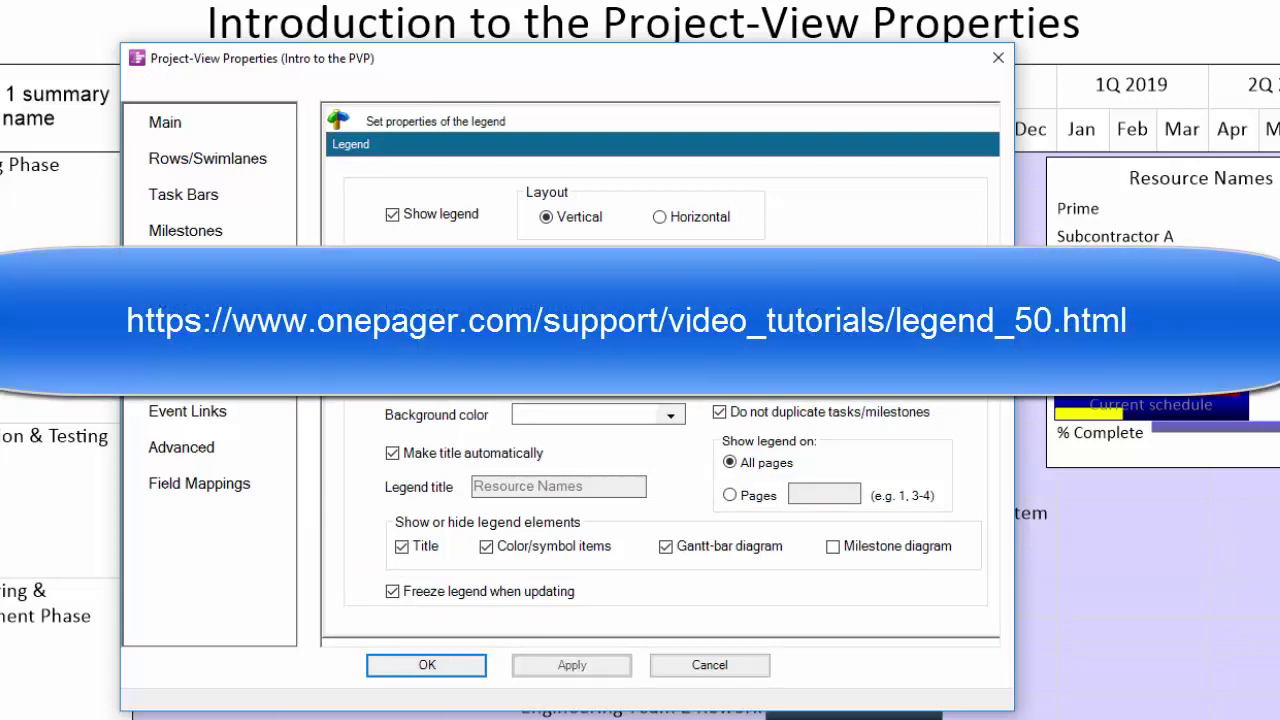
- Show Page Layout: 14.0-wide document on 1 page, custom 14.0 × 10.0 landscape paper
click(195, 310)
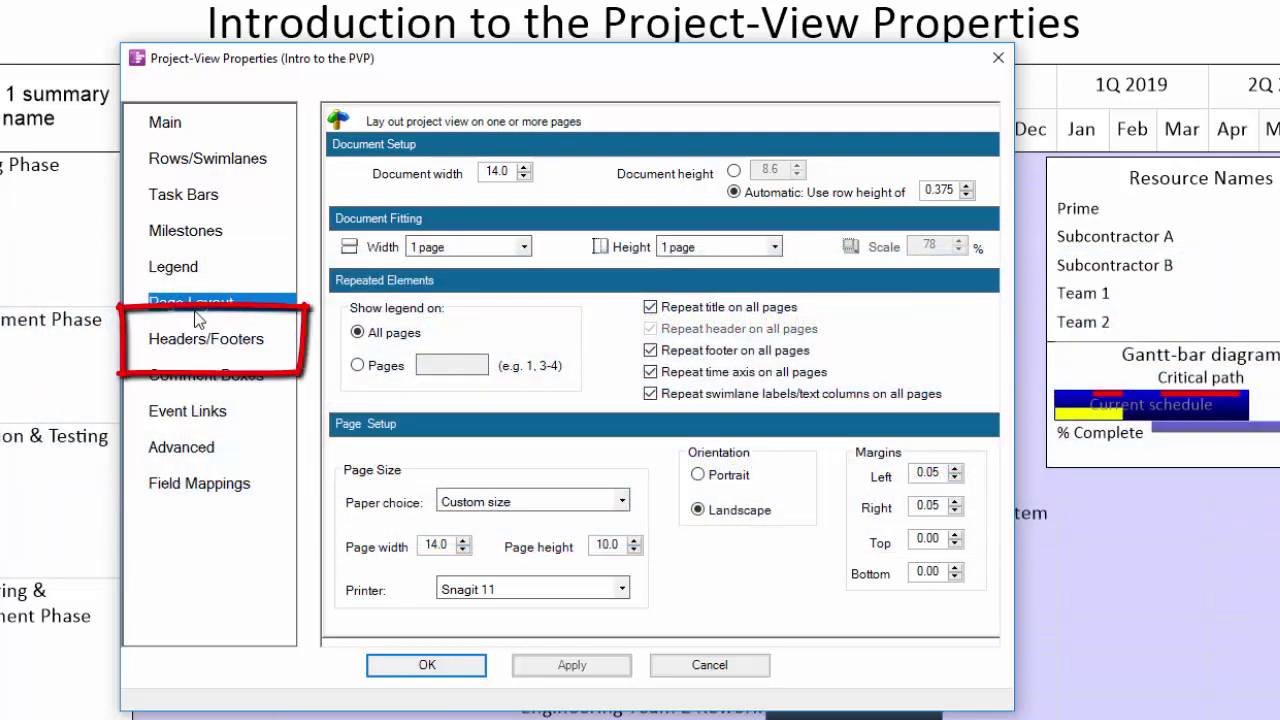
- Show the Headers/Footers settings of the project view
click(207, 340)
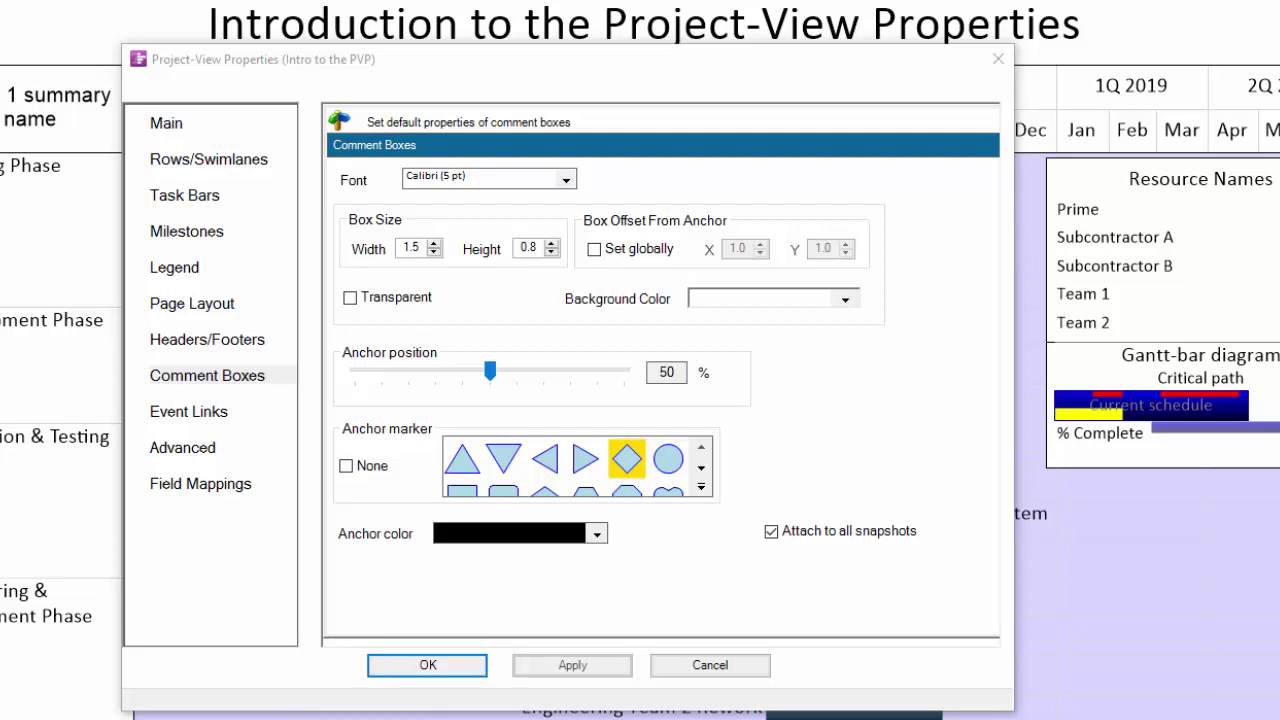
- Show the Event Links settings of the project view
click(189, 411)
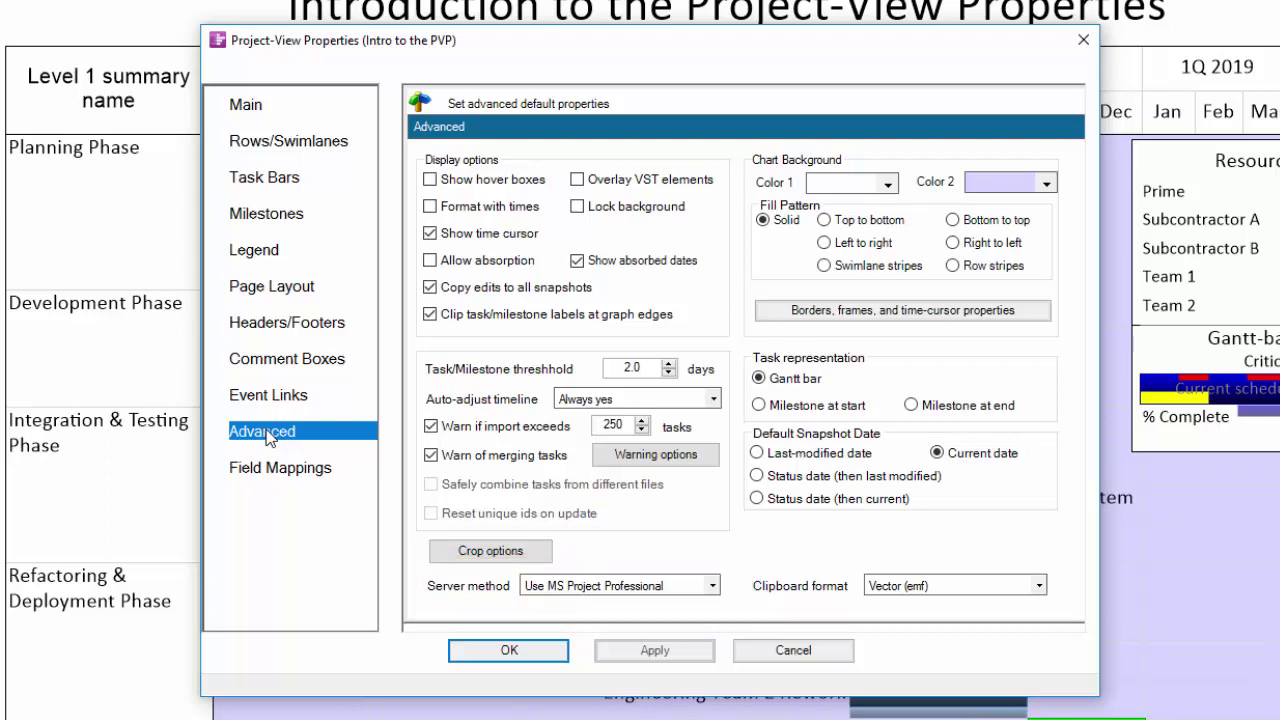
- Check the Server method and Clipboard format options, leaving the server method unchanged
click(713, 587)
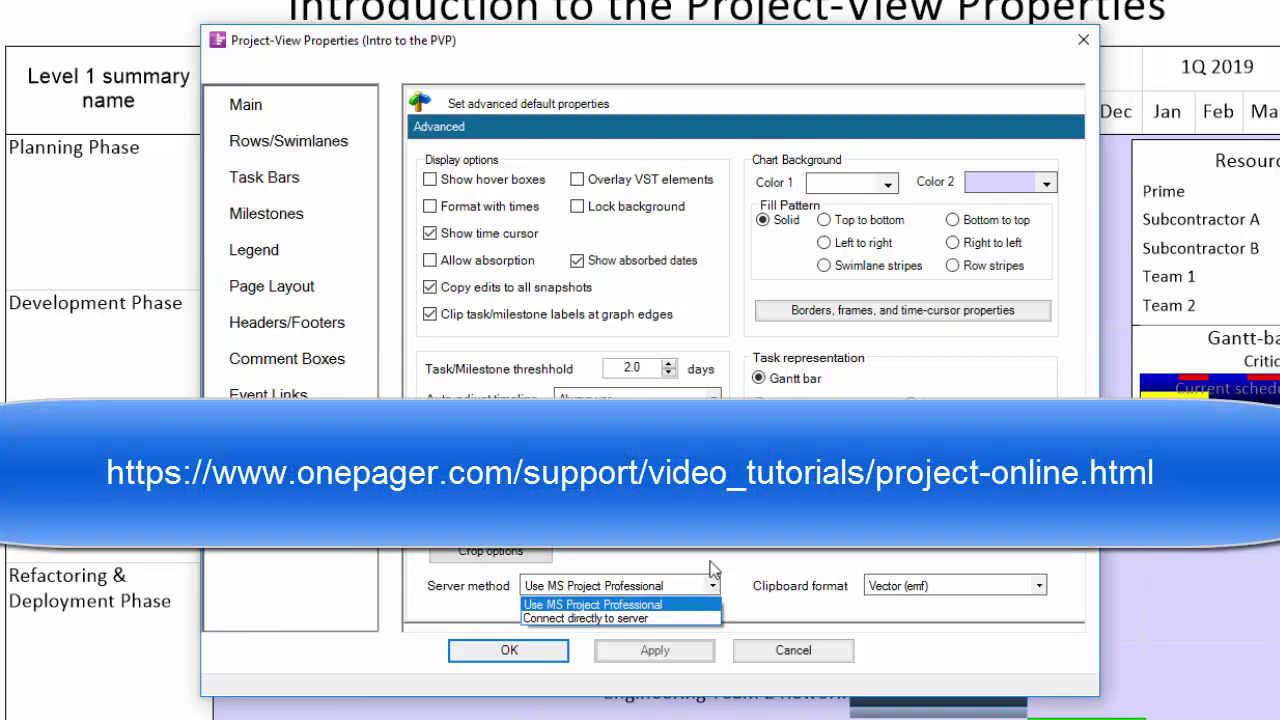
key(Return)
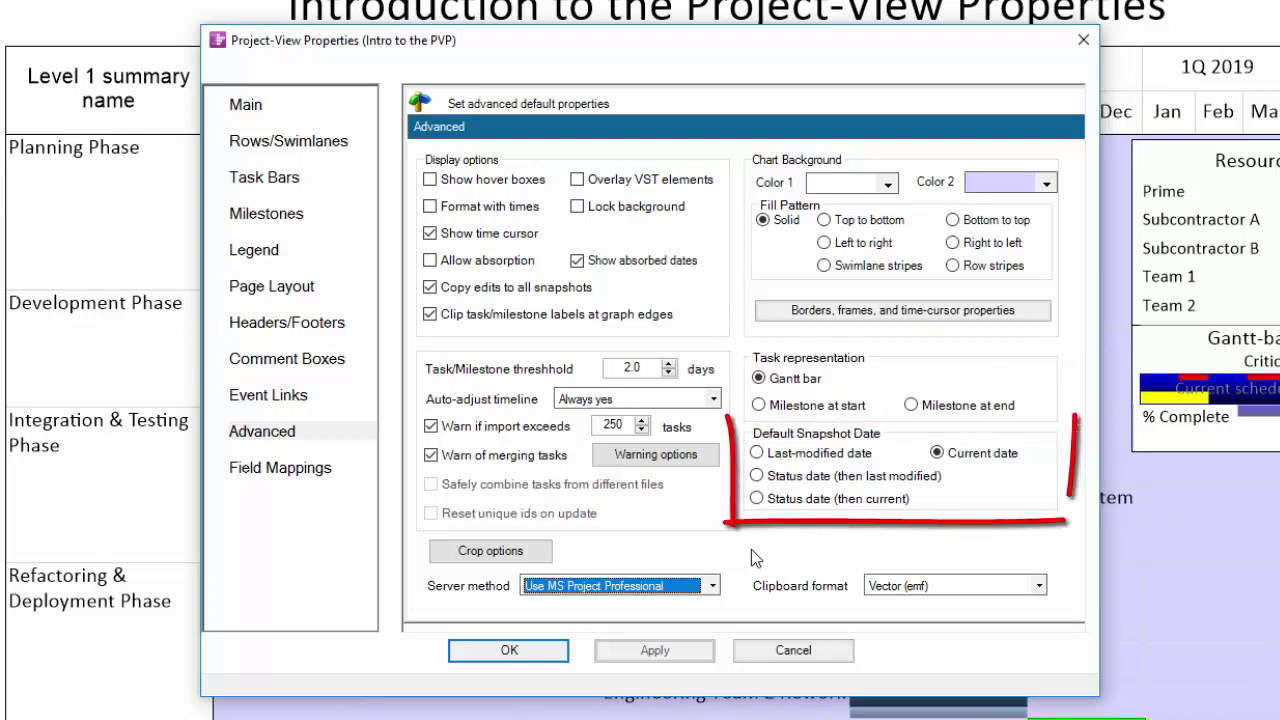
click(1040, 586)
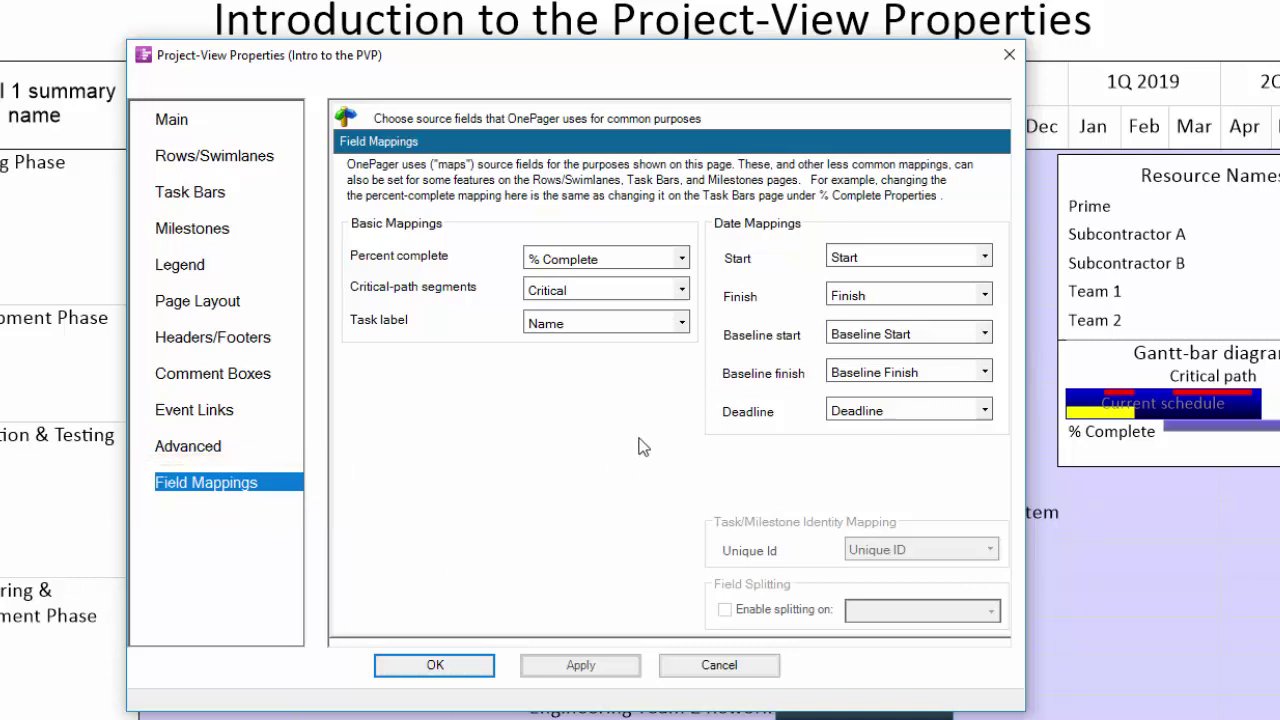
click(682, 324)
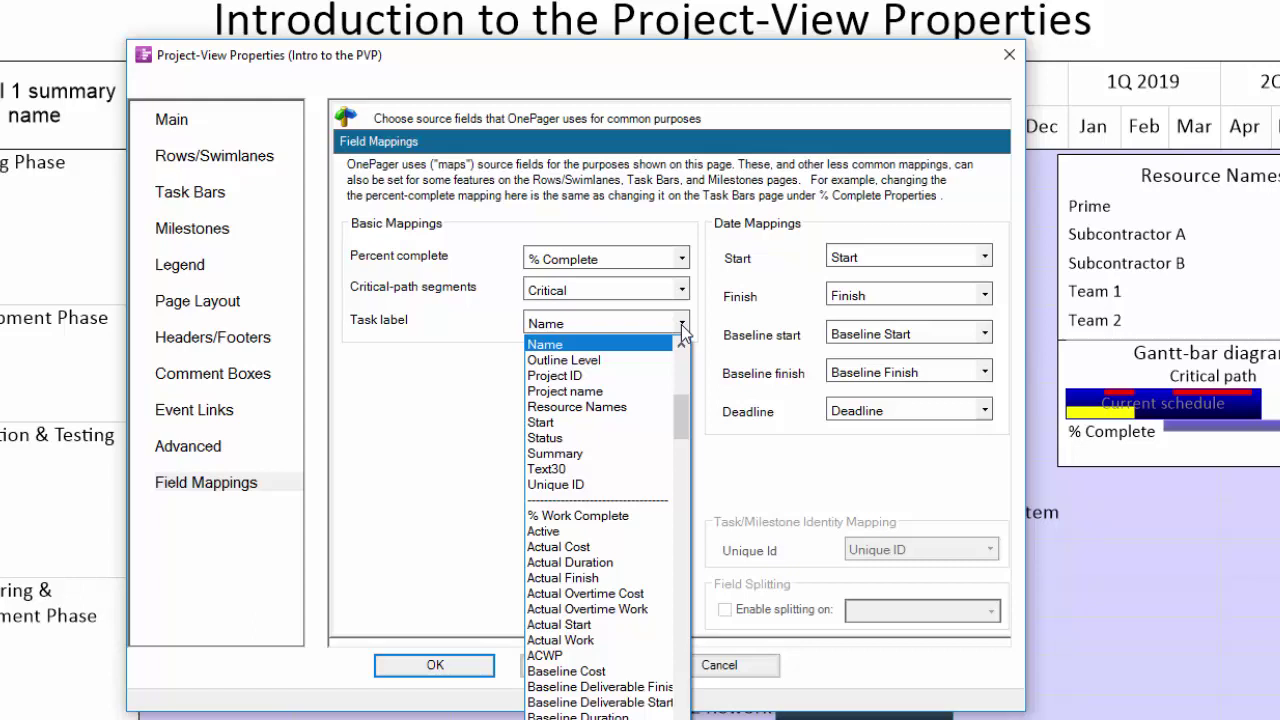
click(490, 400)
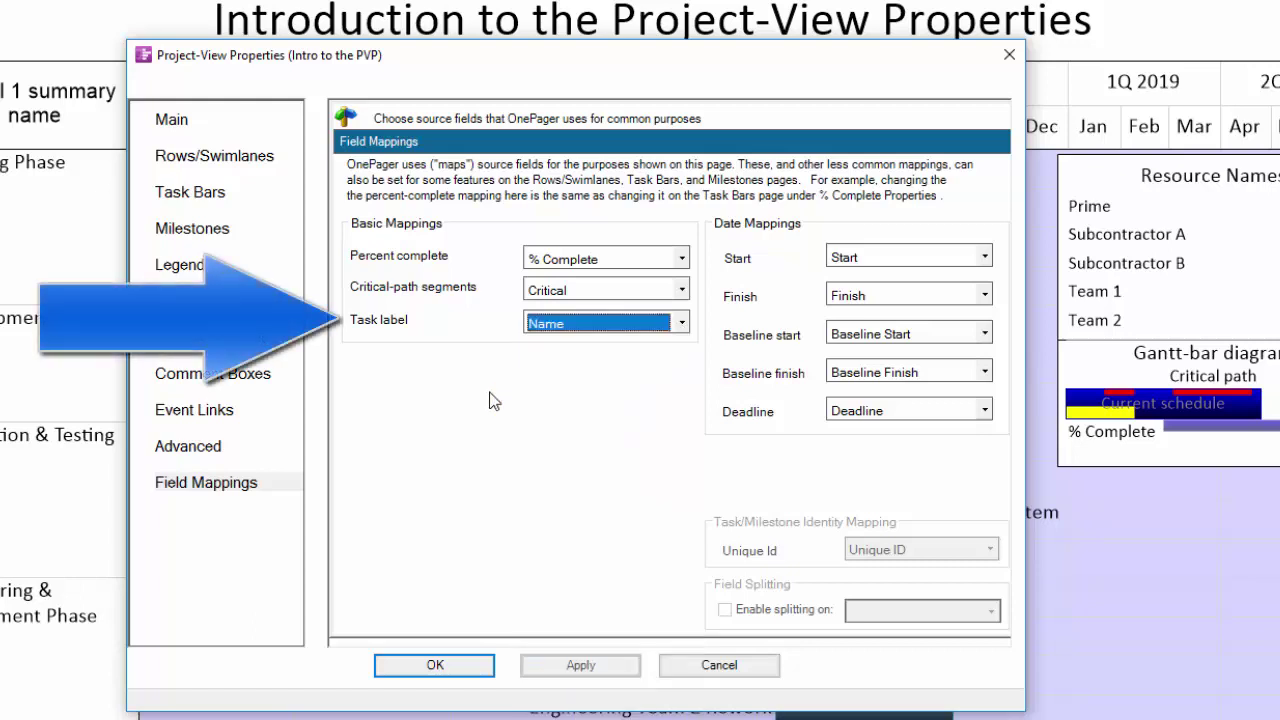
- Group the swimlane rows by Resource Names
click(180, 157)
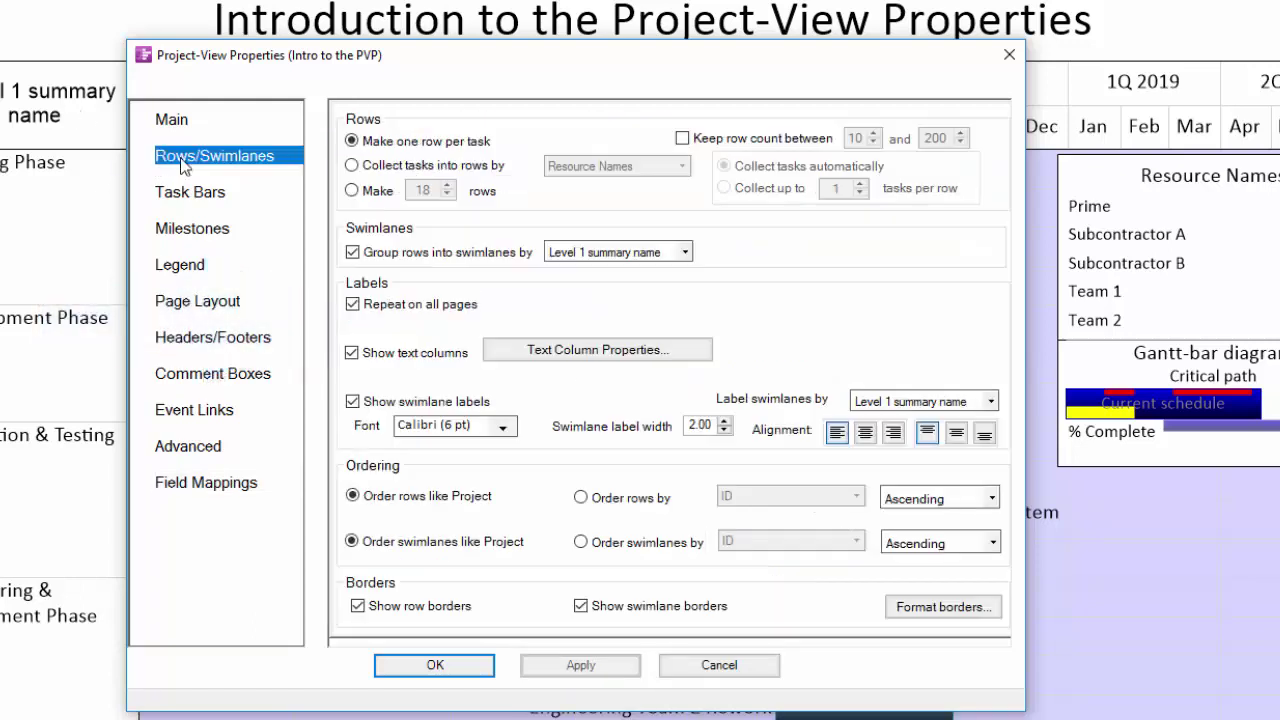
click(685, 252)
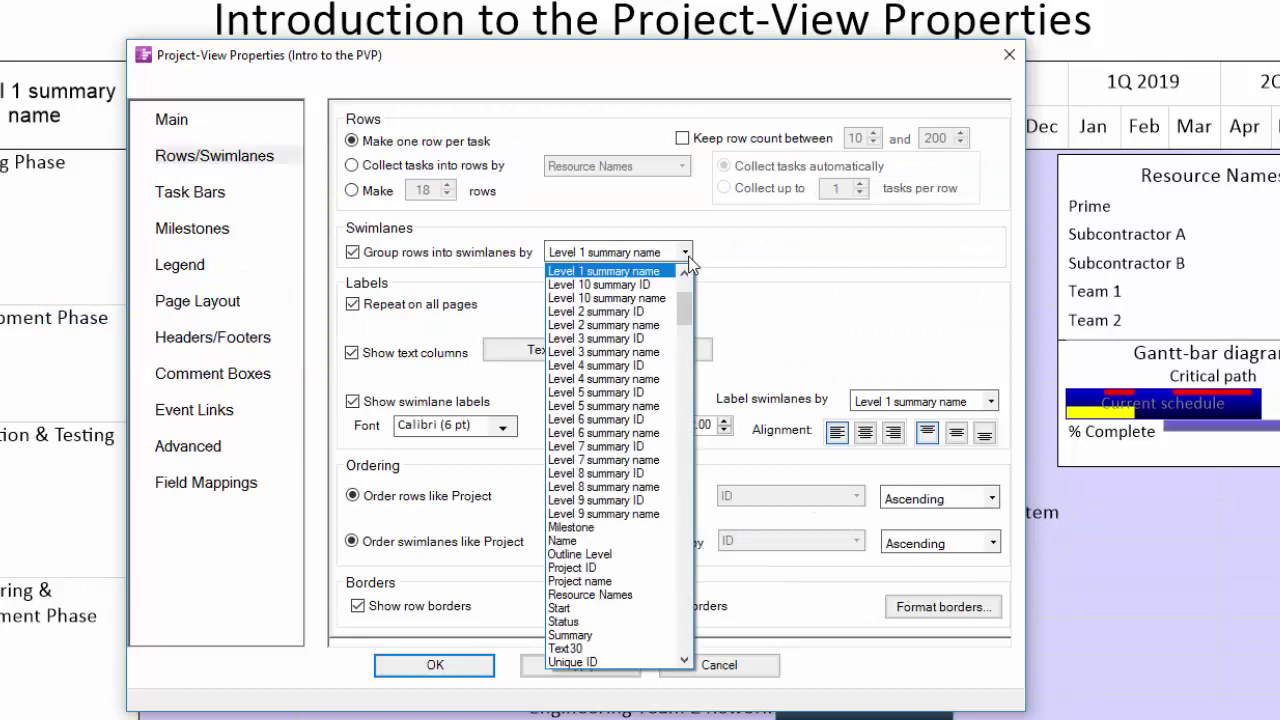
click(590, 594)
- Give task bars a pill shape, flat fill, absolute height 0.28 and one dark blue colour
click(183, 205)
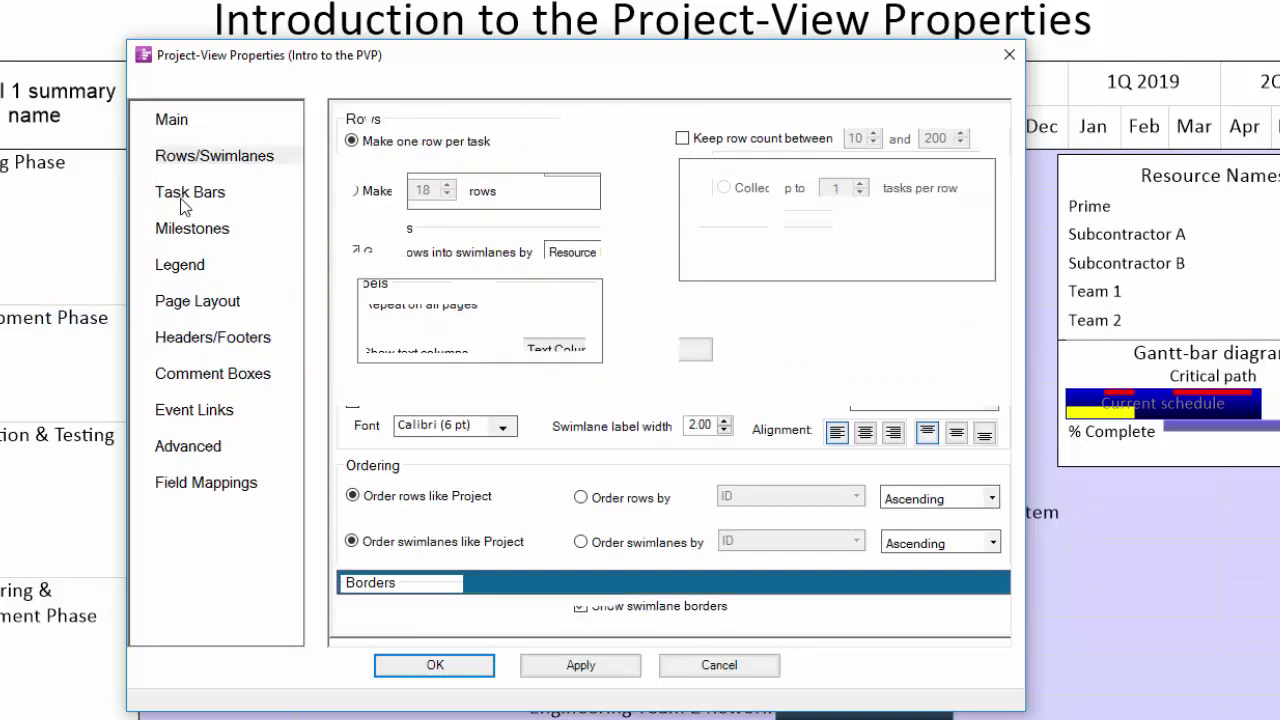
click(592, 192)
click(550, 288)
click(575, 250)
click(510, 297)
click(428, 350)
click(575, 345)
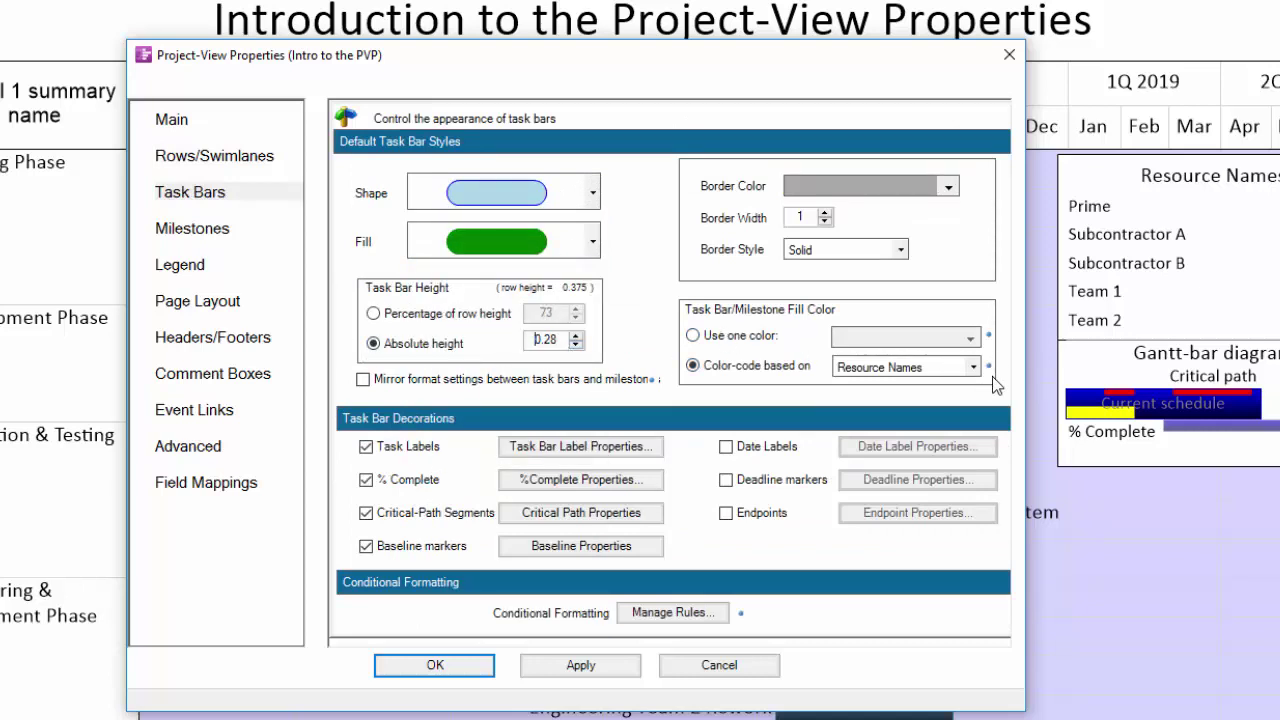
click(708, 337)
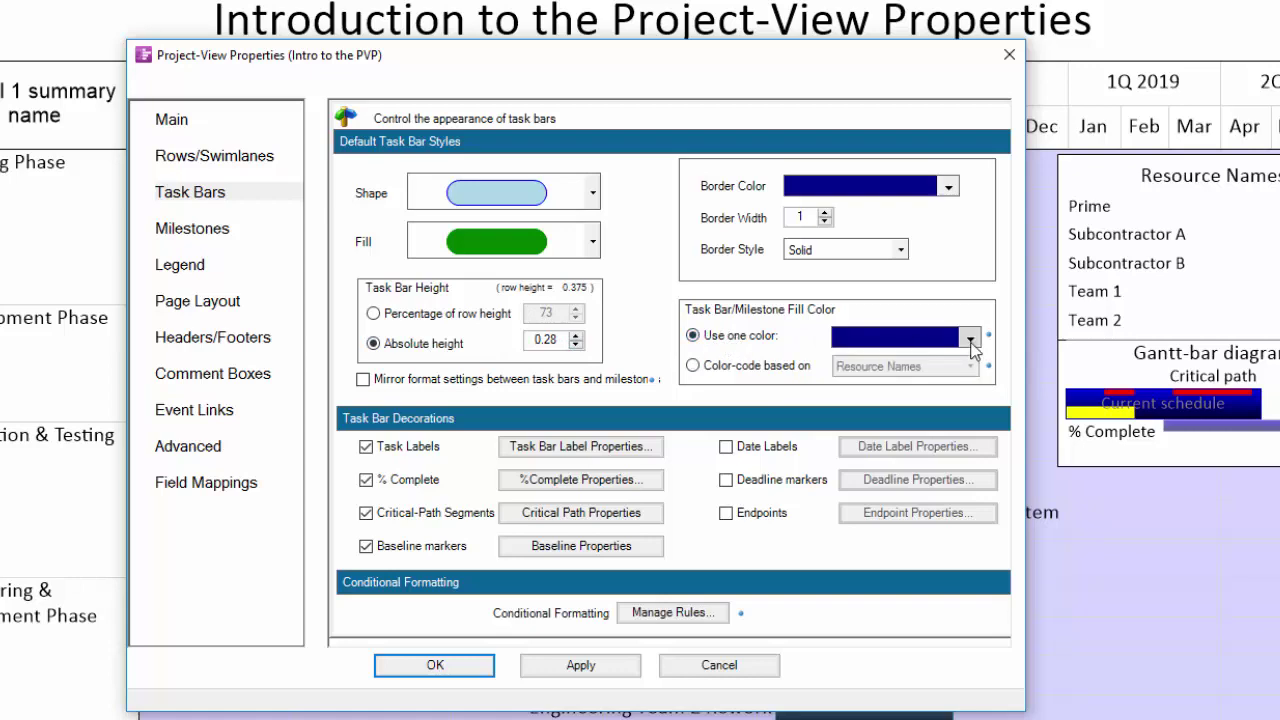